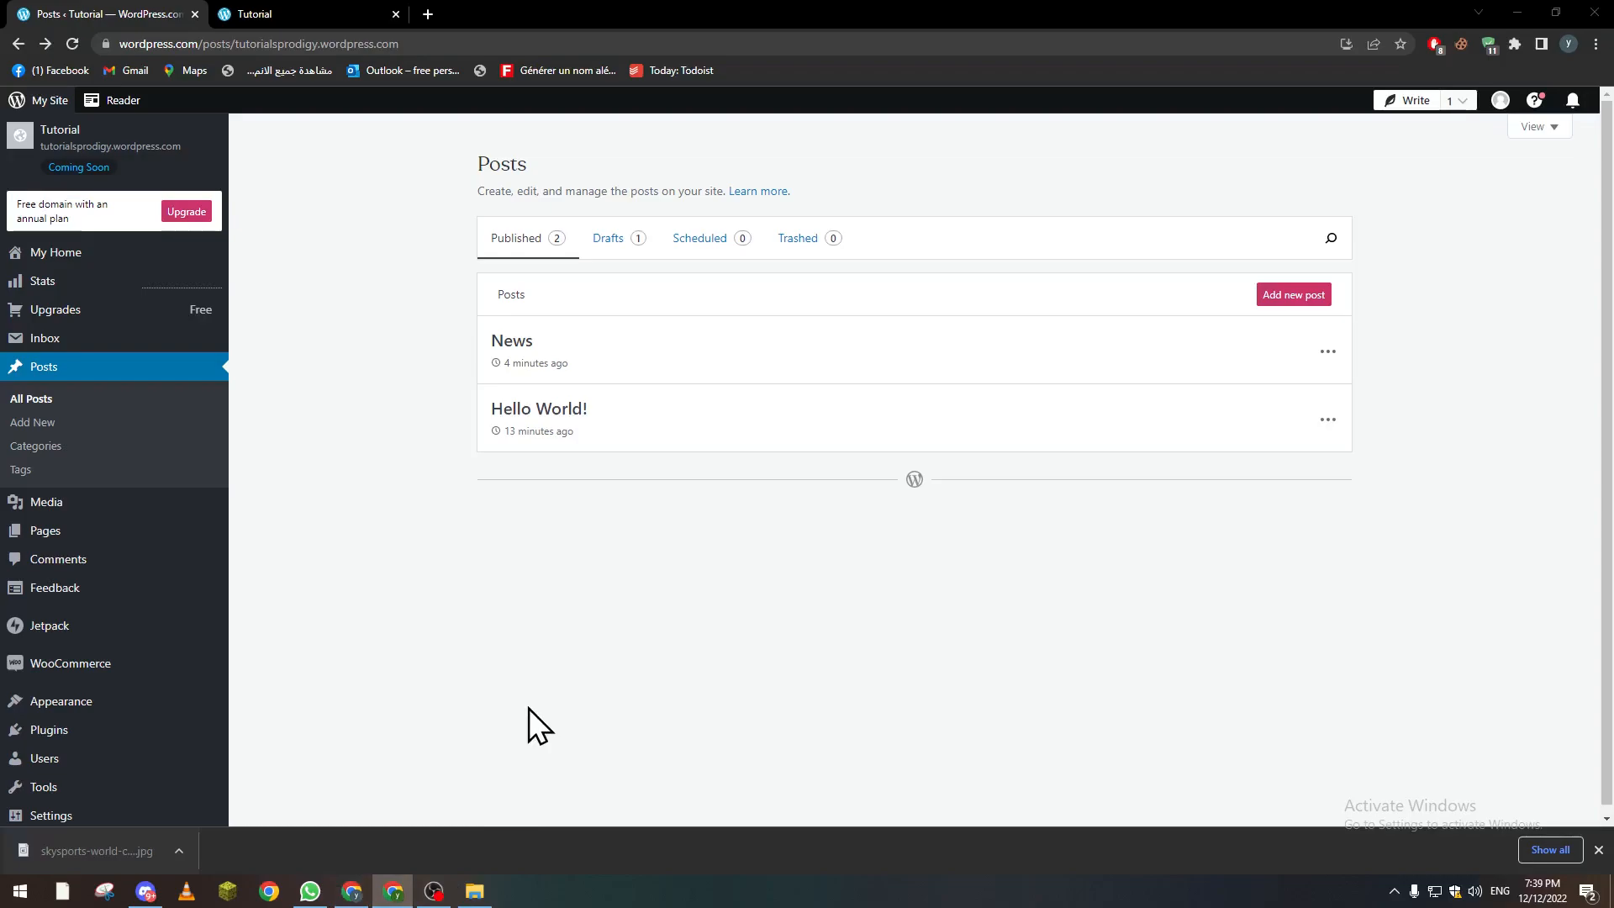
# Start a new blog post from the site's list of posts.
pyautogui.click(63, 253)
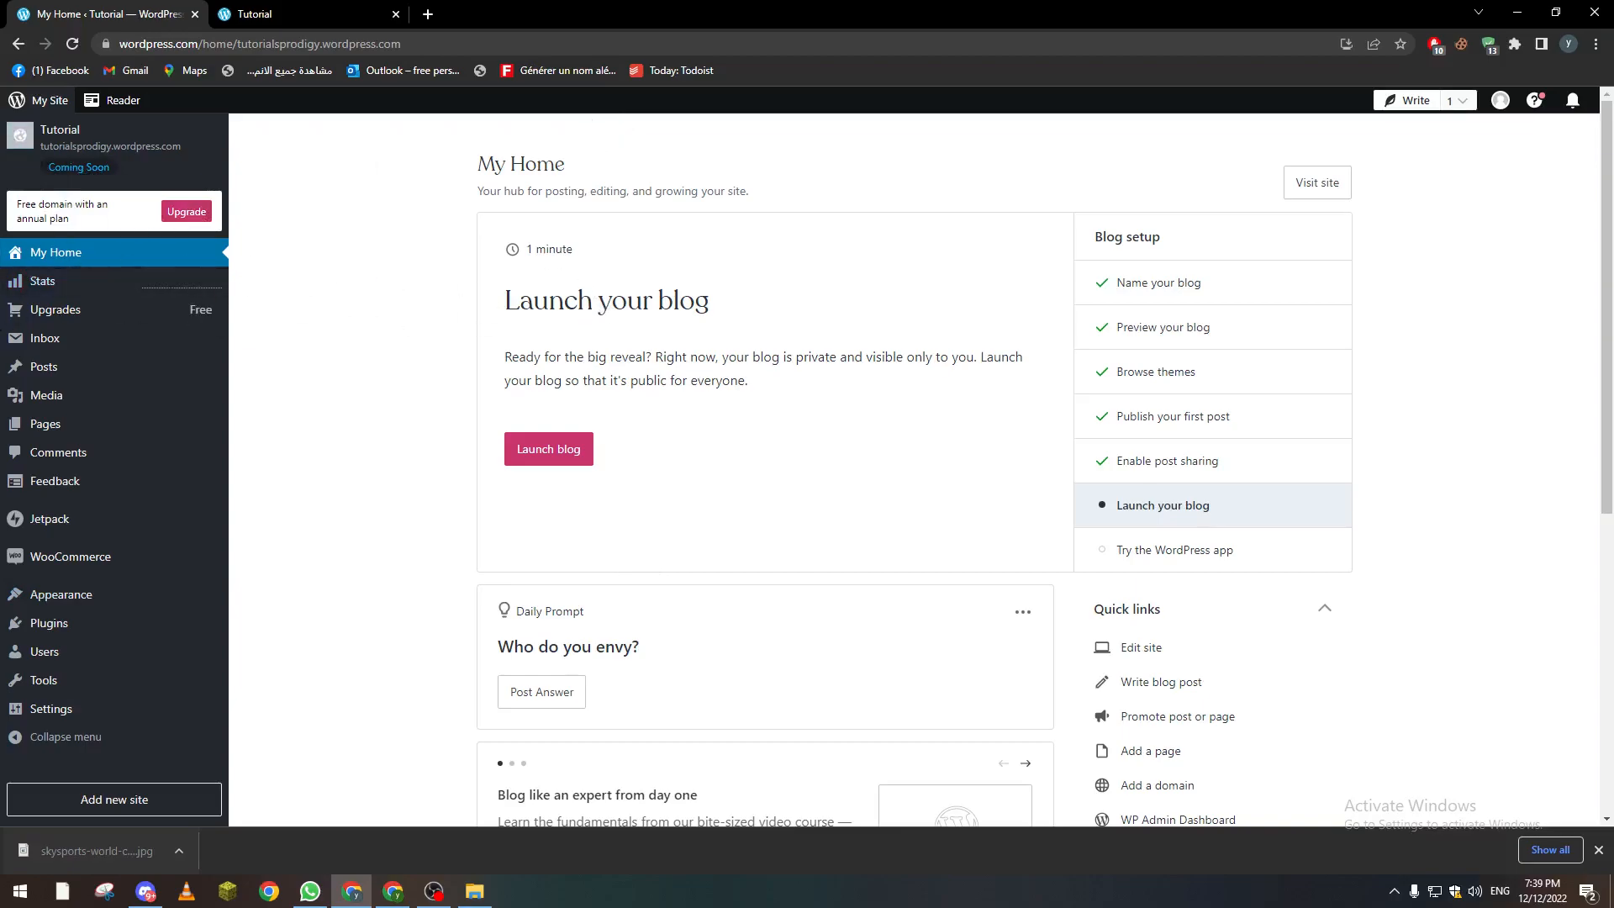
pyautogui.moveTo(1606, 331); pyautogui.dragTo(1577, 285)
pyautogui.moveTo(97, 370)
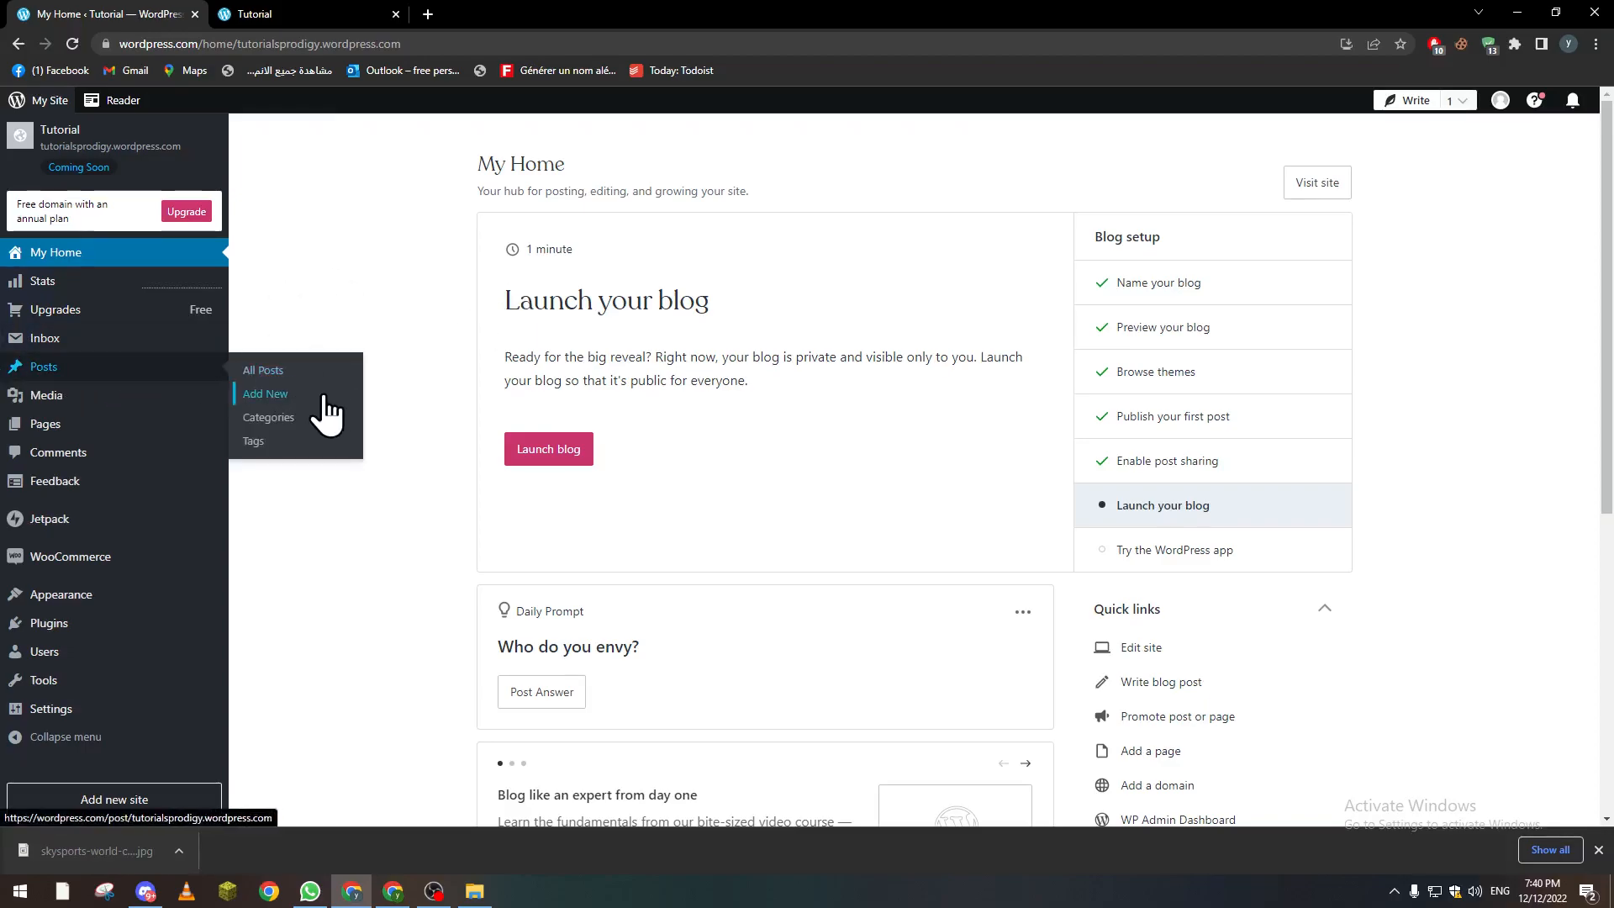
pyautogui.click(44, 370)
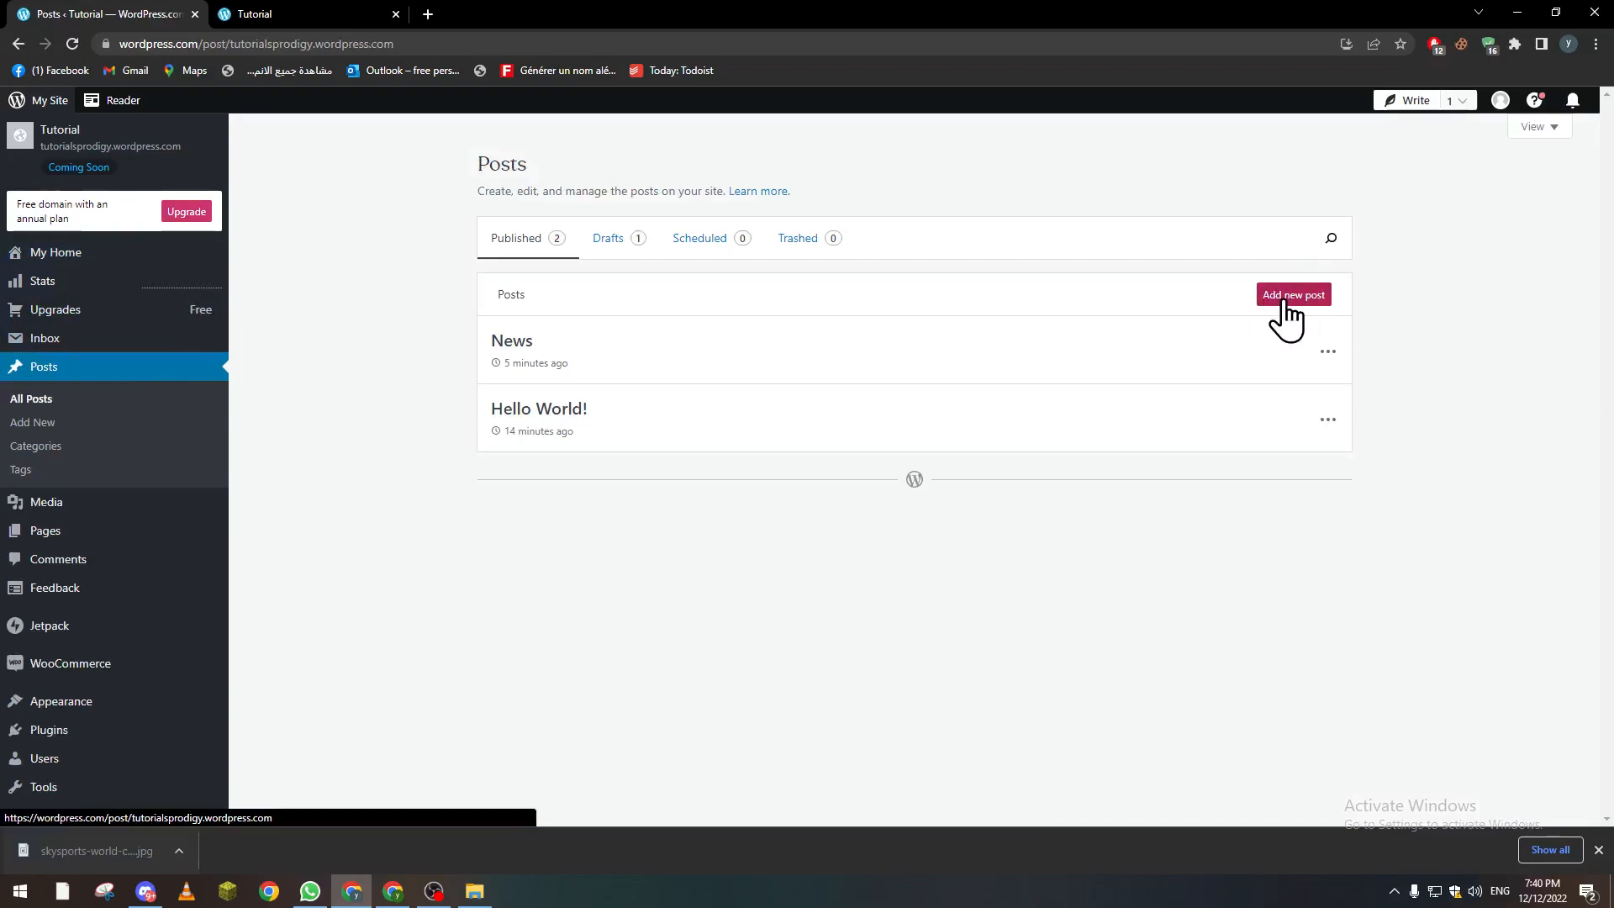
pyautogui.click(1285, 301)
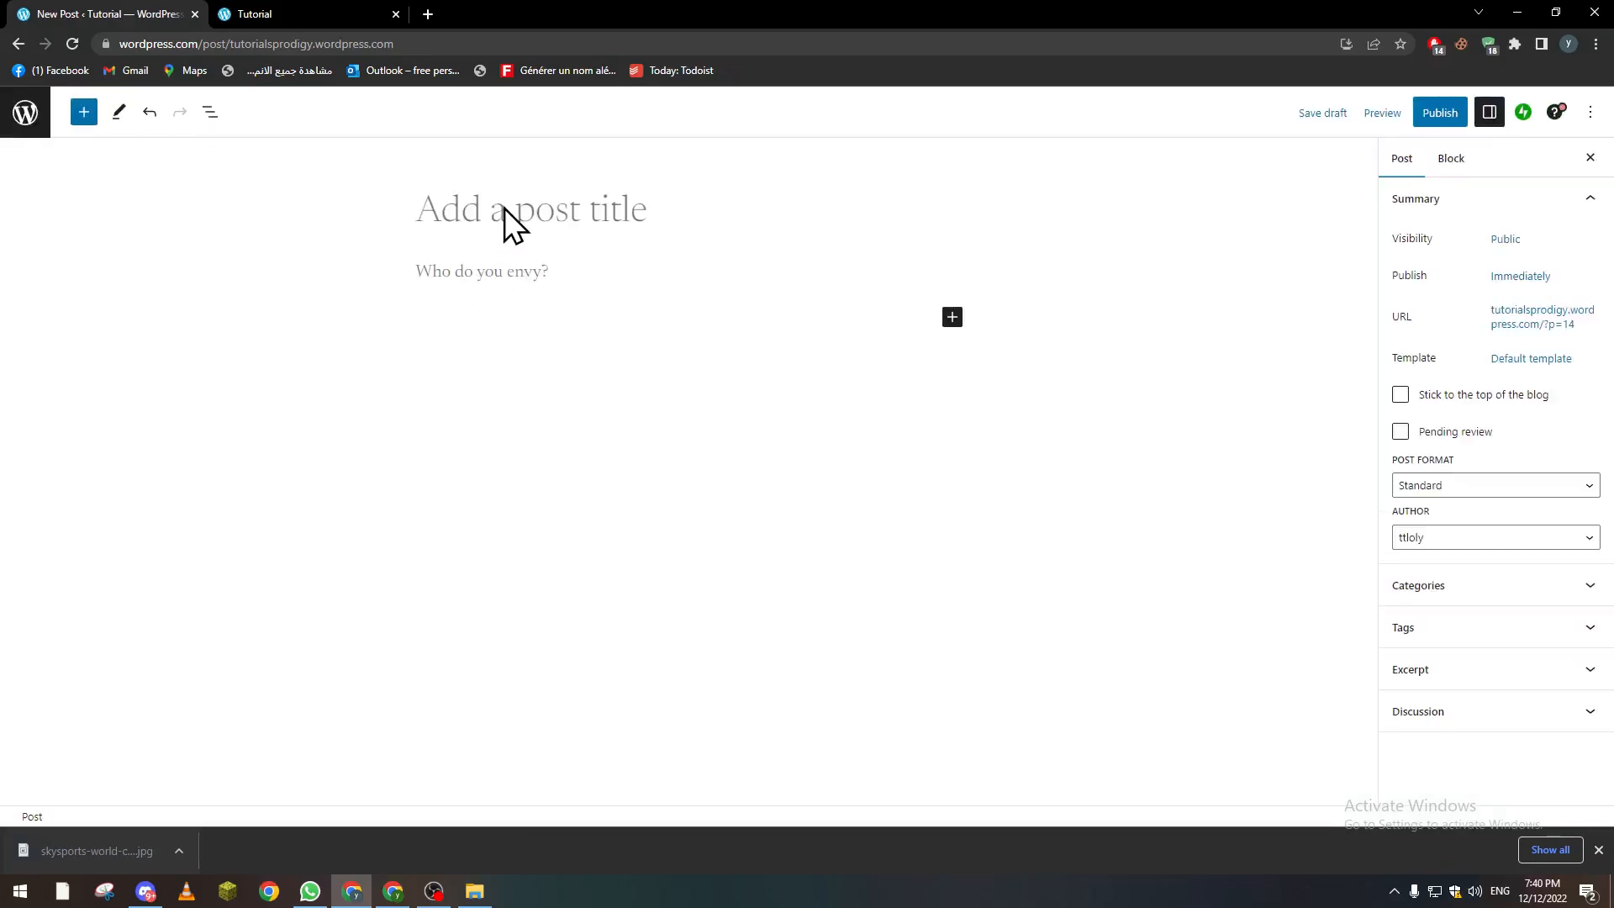
# Title the post "Top 4 Teams in World cup" and enter "Qatar2022,FIFA" as the first paragraph.
pyautogui.write('t')
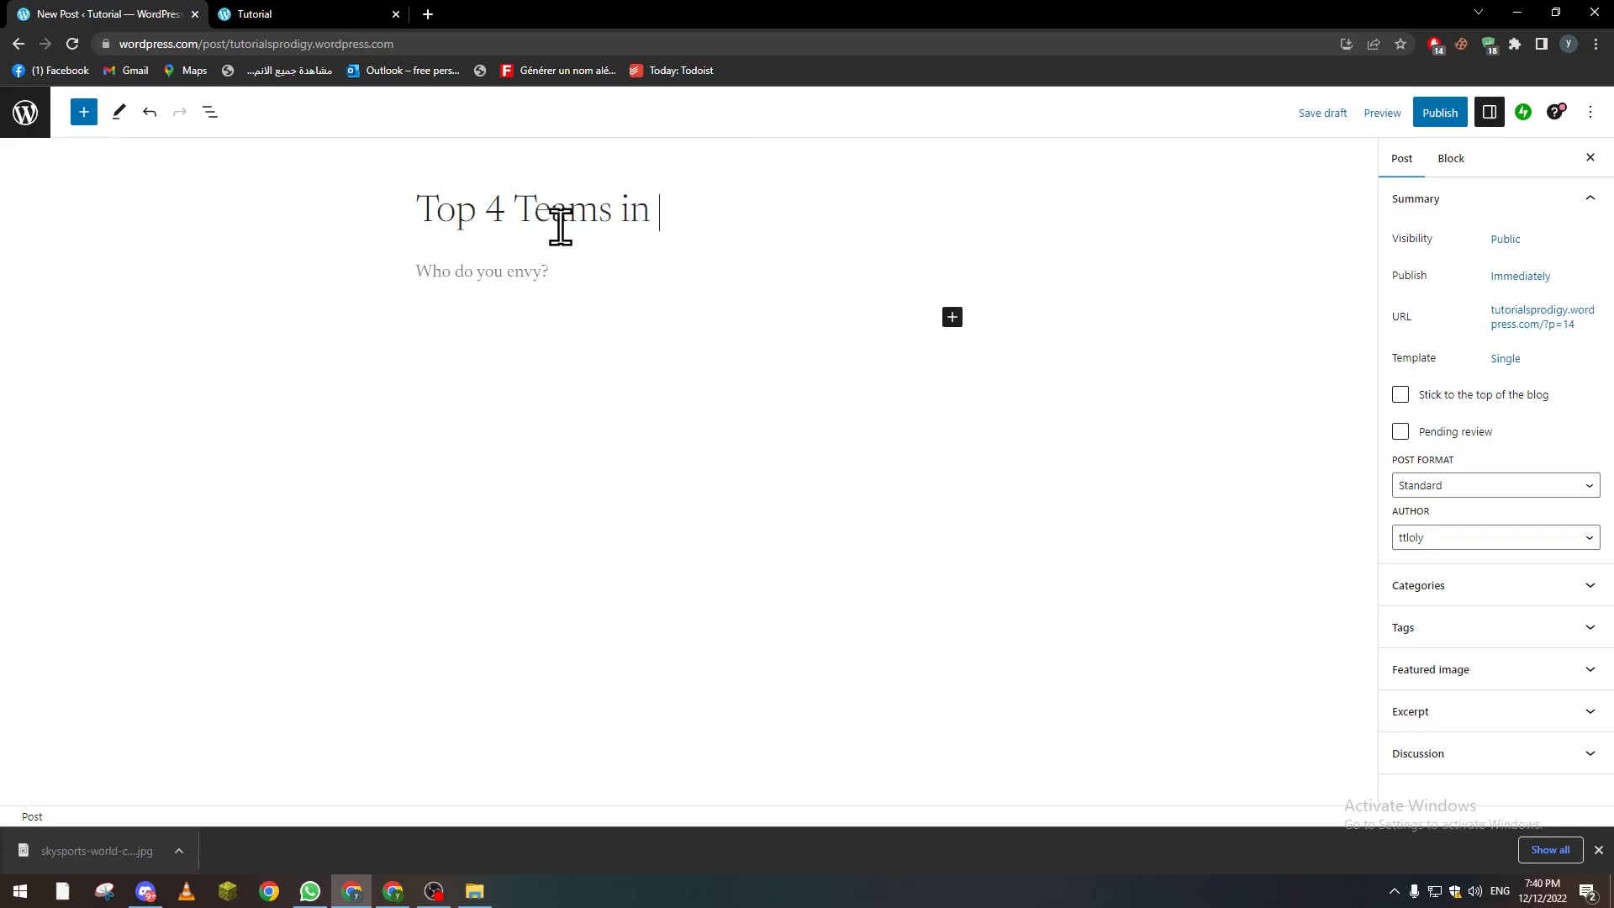
pyautogui.click(548, 267)
pyautogui.write('F')
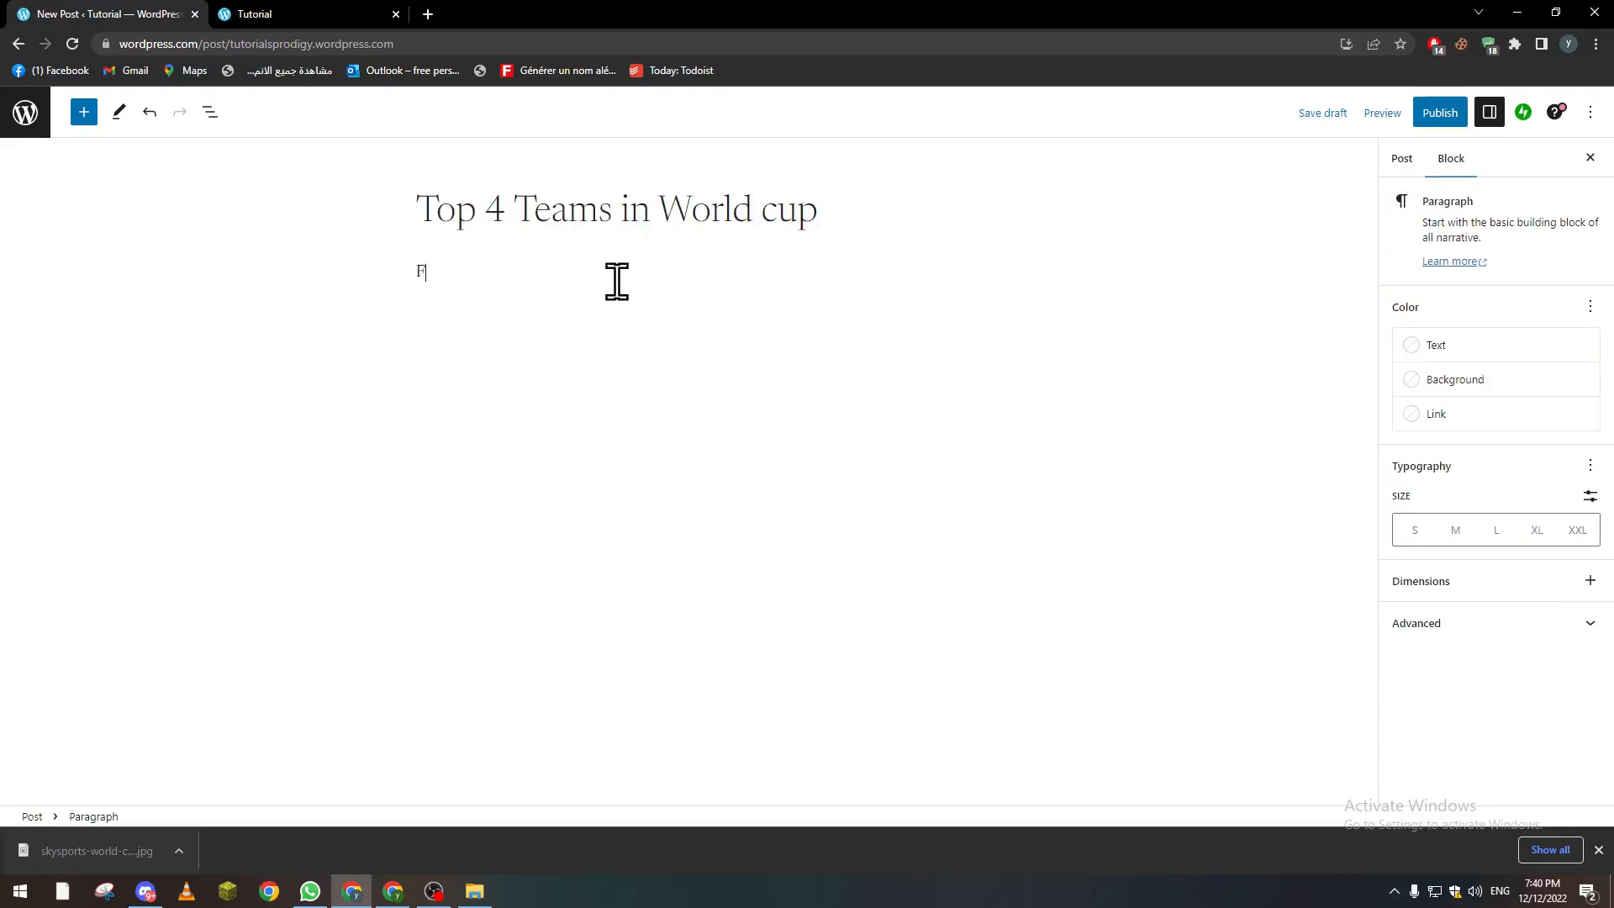
pyautogui.write('I')
pyautogui.press('BackSpace')
pyautogui.press('BackSpace')
pyautogui.write('Q')
# Add an image block below the paragraph and upload the World Cup trophy photo from the computer.
pyautogui.click(958, 342)
pyautogui.click(952, 317)
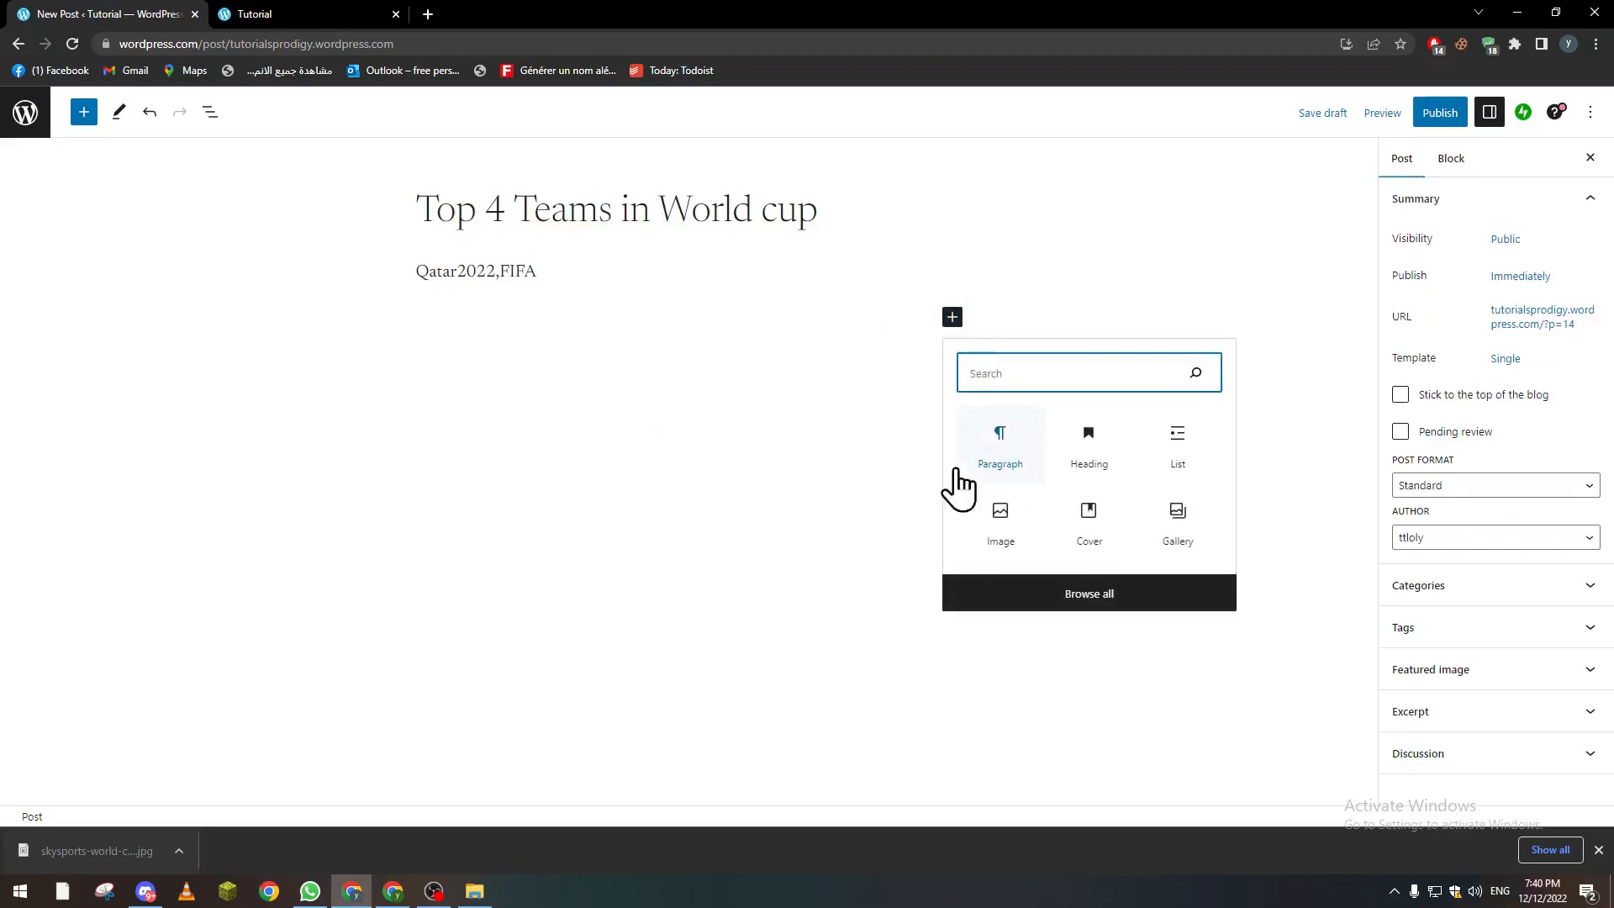
pyautogui.click(1002, 522)
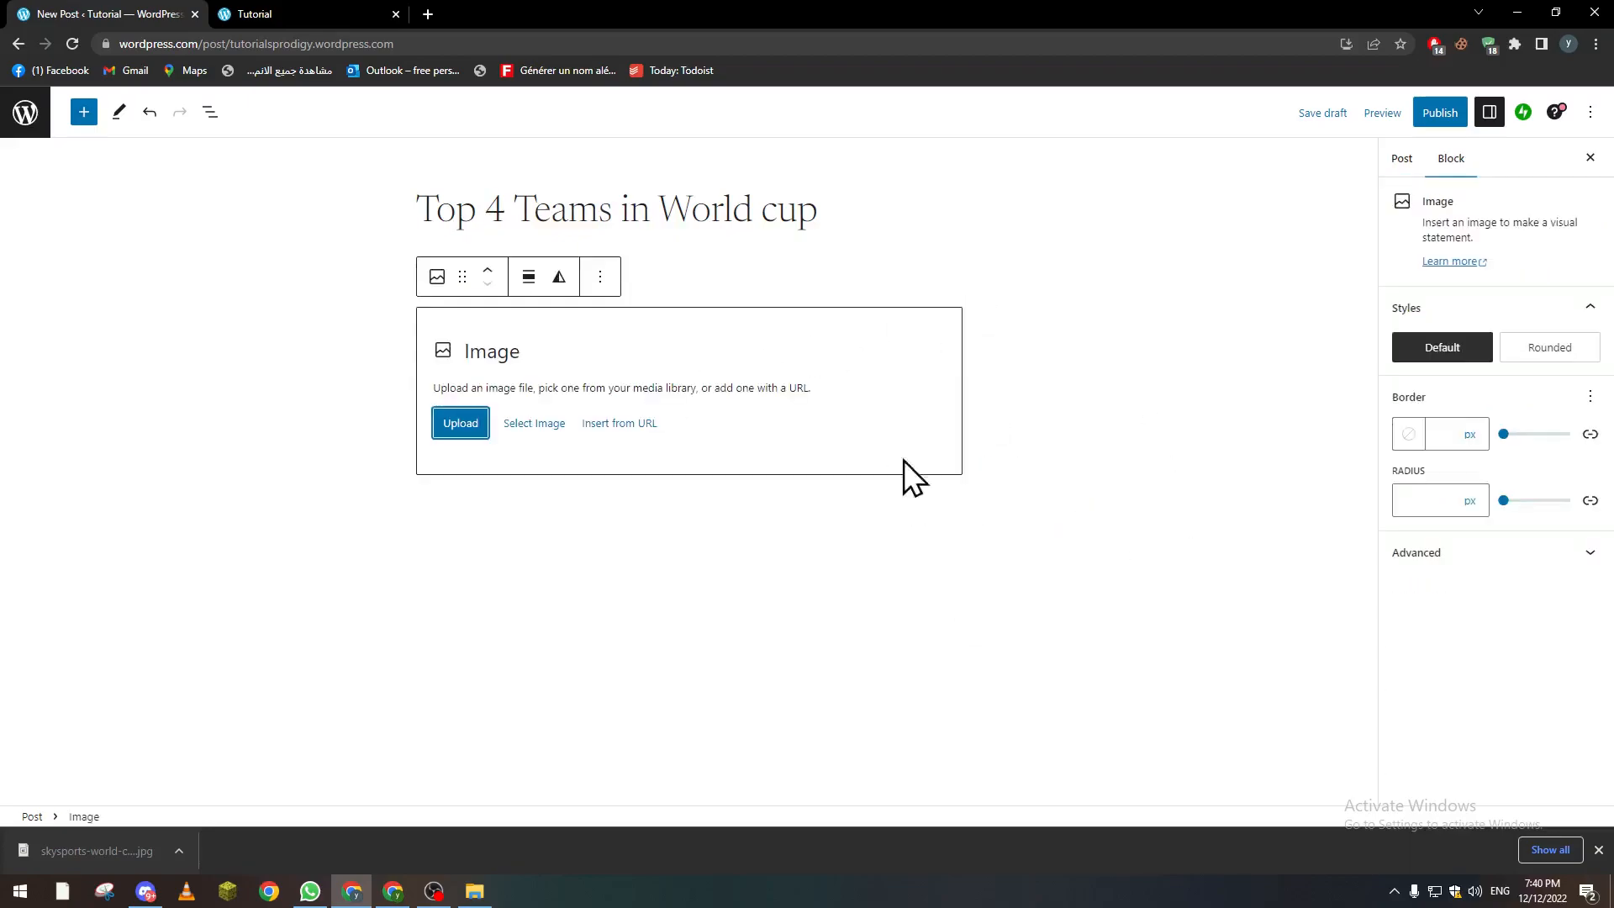
pyautogui.click(454, 424)
pyautogui.click(168, 156)
pyautogui.doubleClick(168, 155)
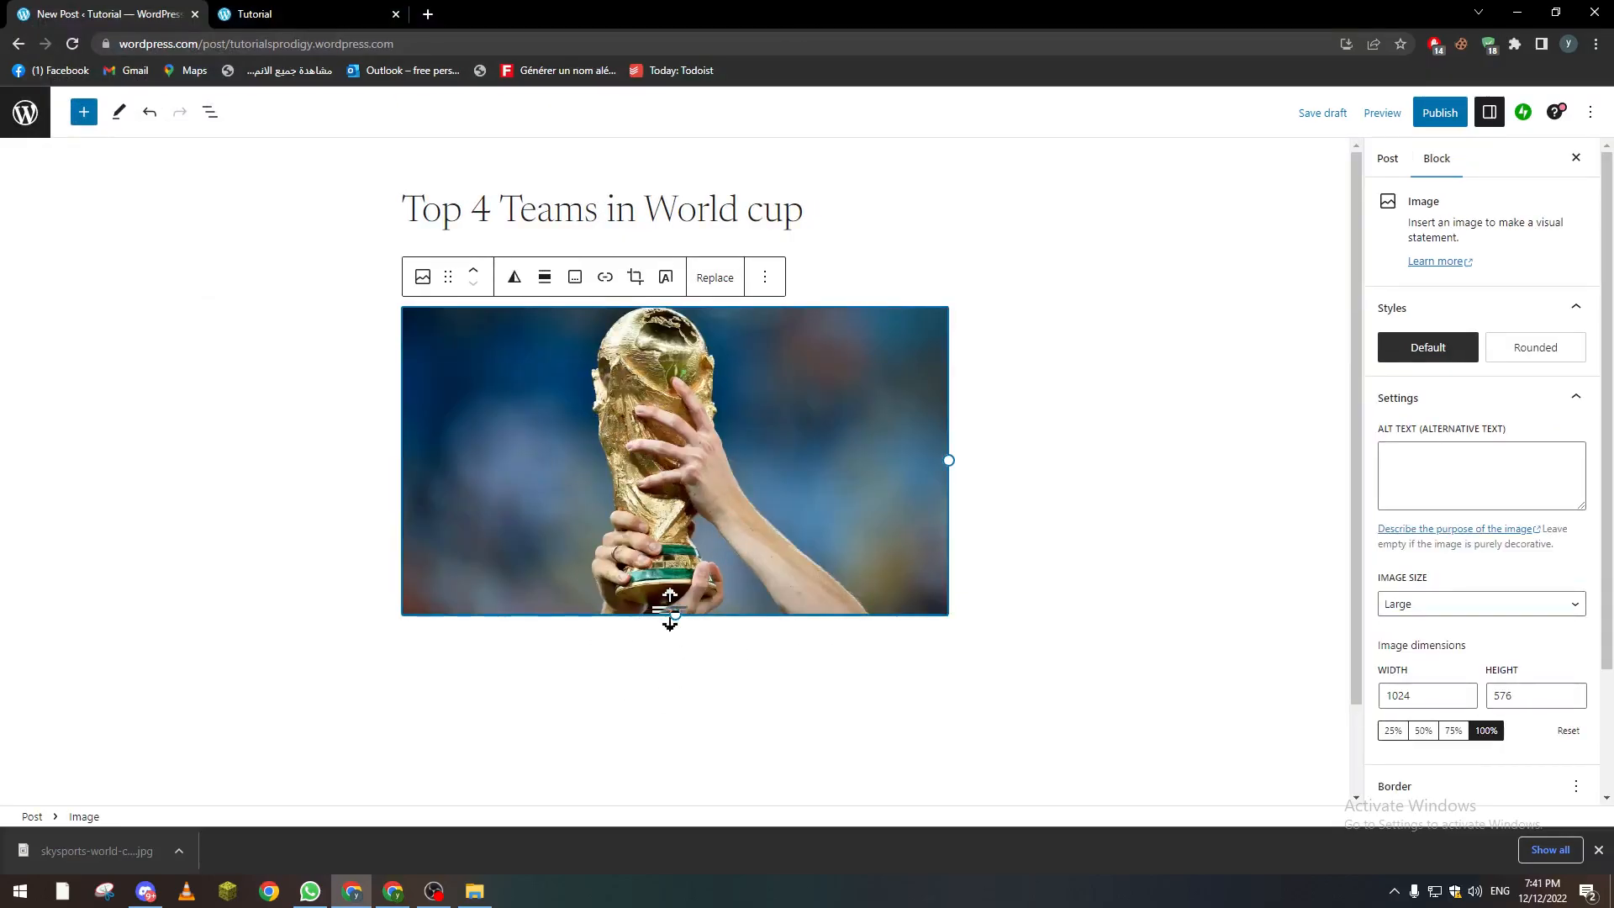
# Shrink the trophy image to about 407 × 228 px, and move it above the paragraph and back below it.
pyautogui.moveTo(673, 614); pyautogui.dragTo(622, 504)
pyautogui.click(480, 269)
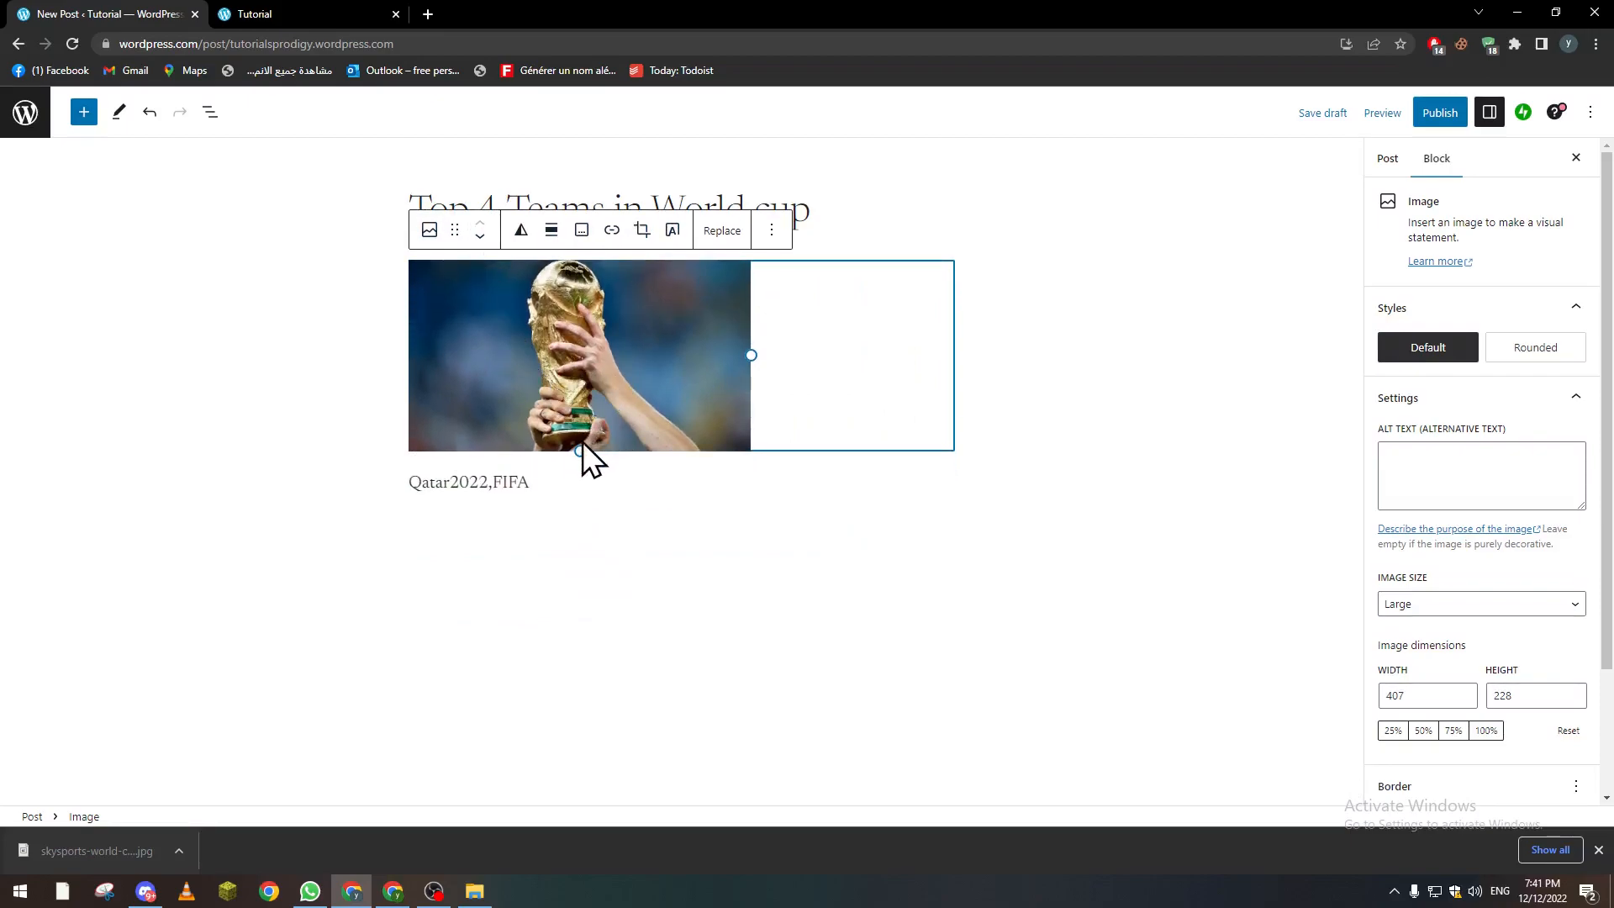
pyautogui.click(480, 236)
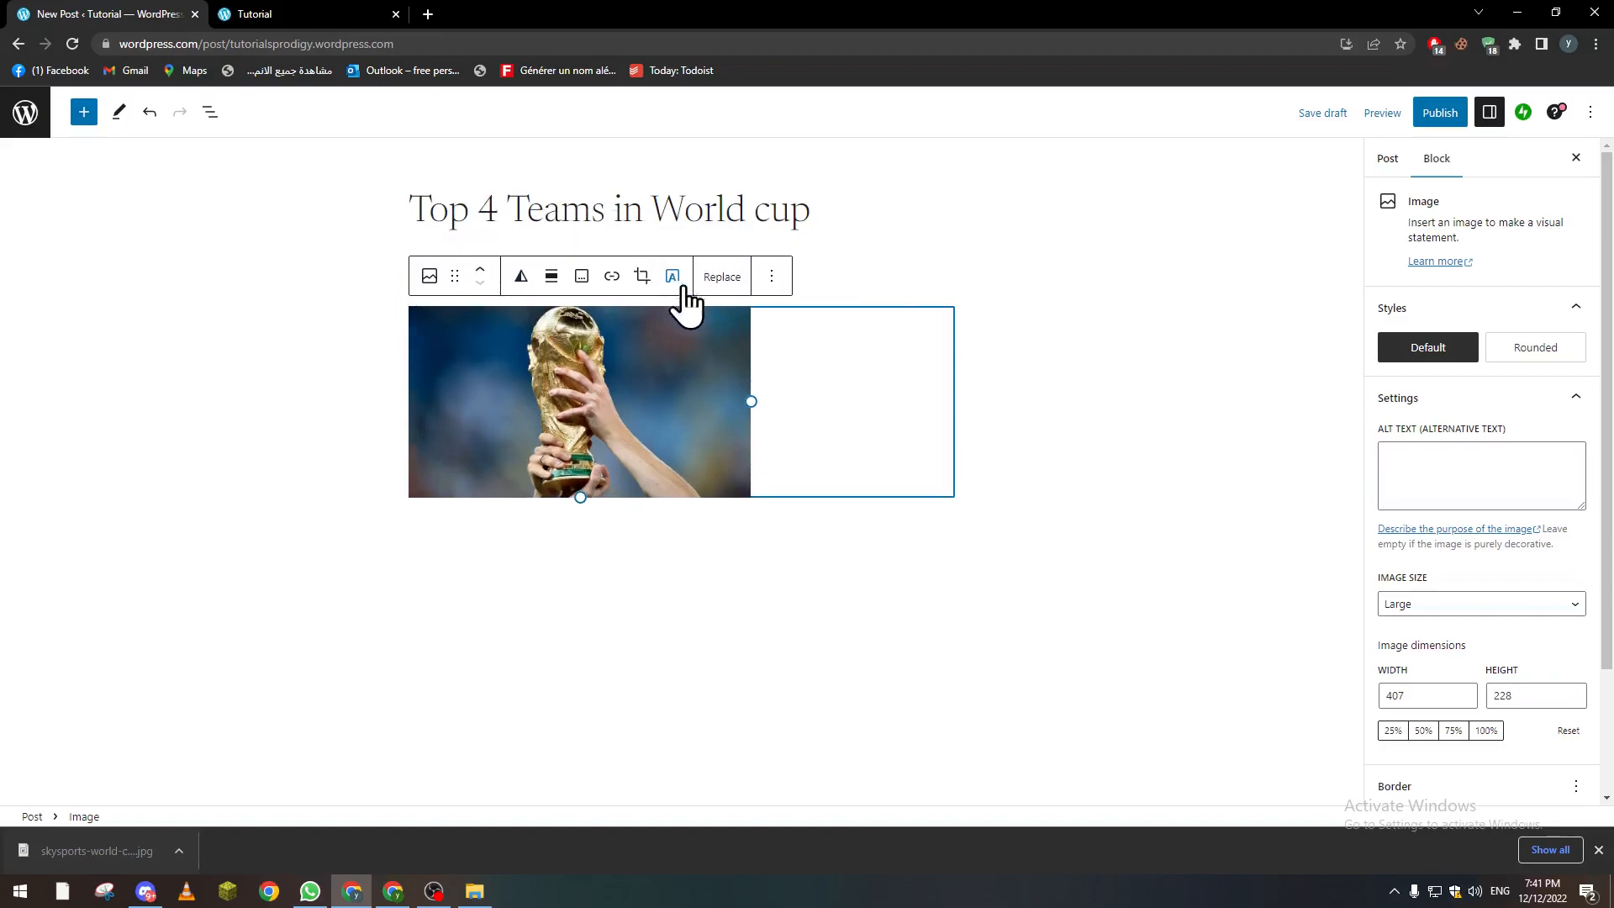
pyautogui.click(770, 279)
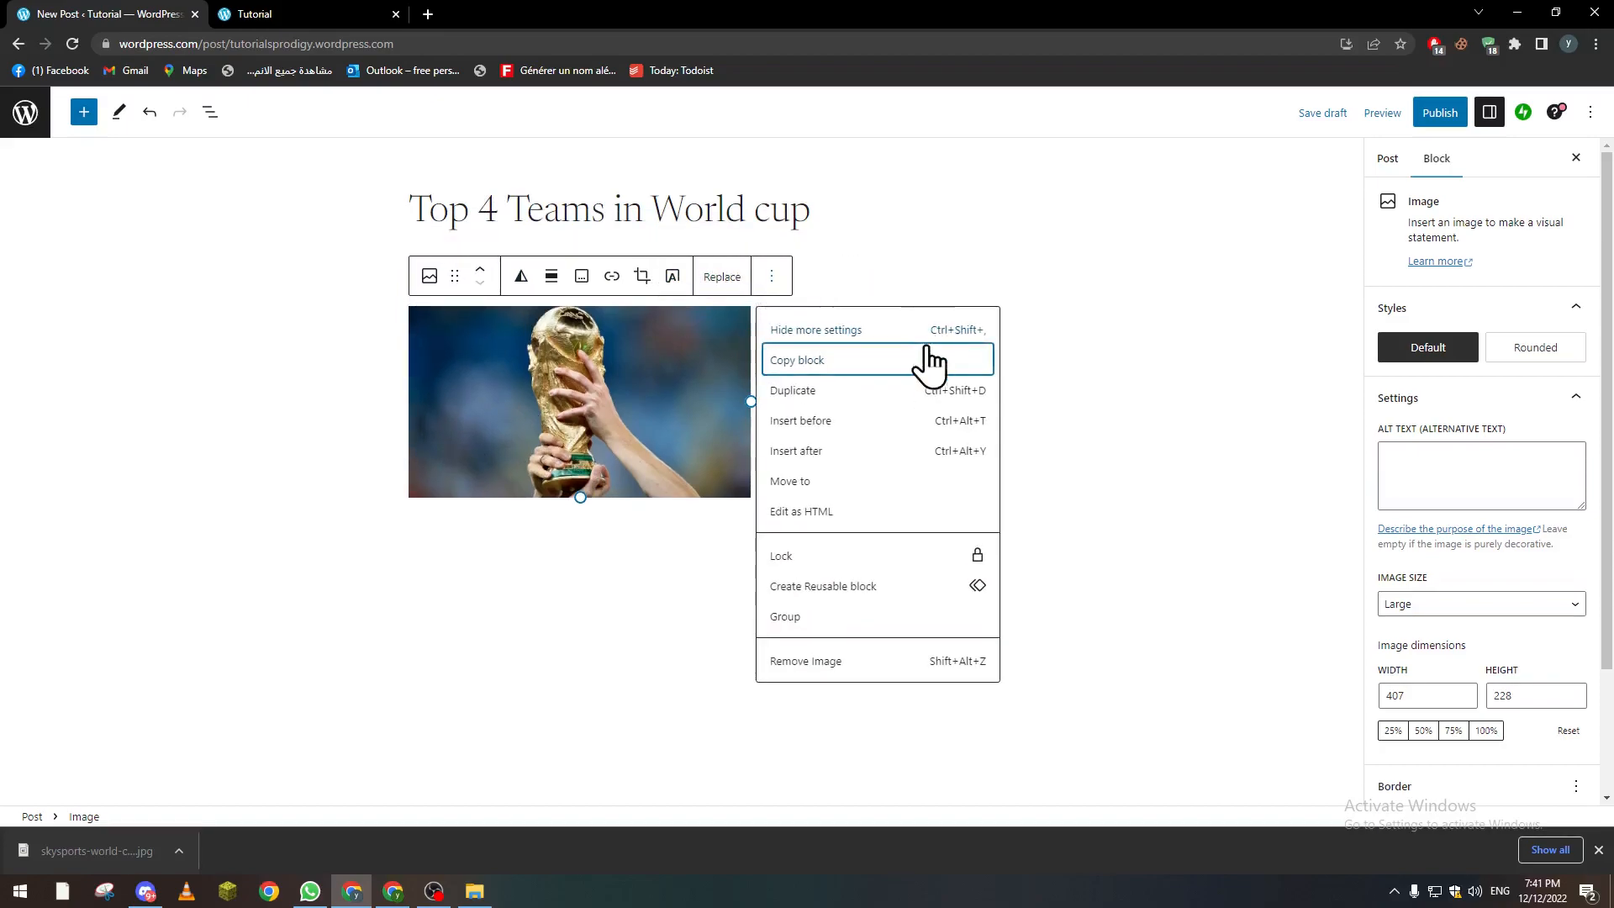
pyautogui.click(833, 481)
pyautogui.click(723, 394)
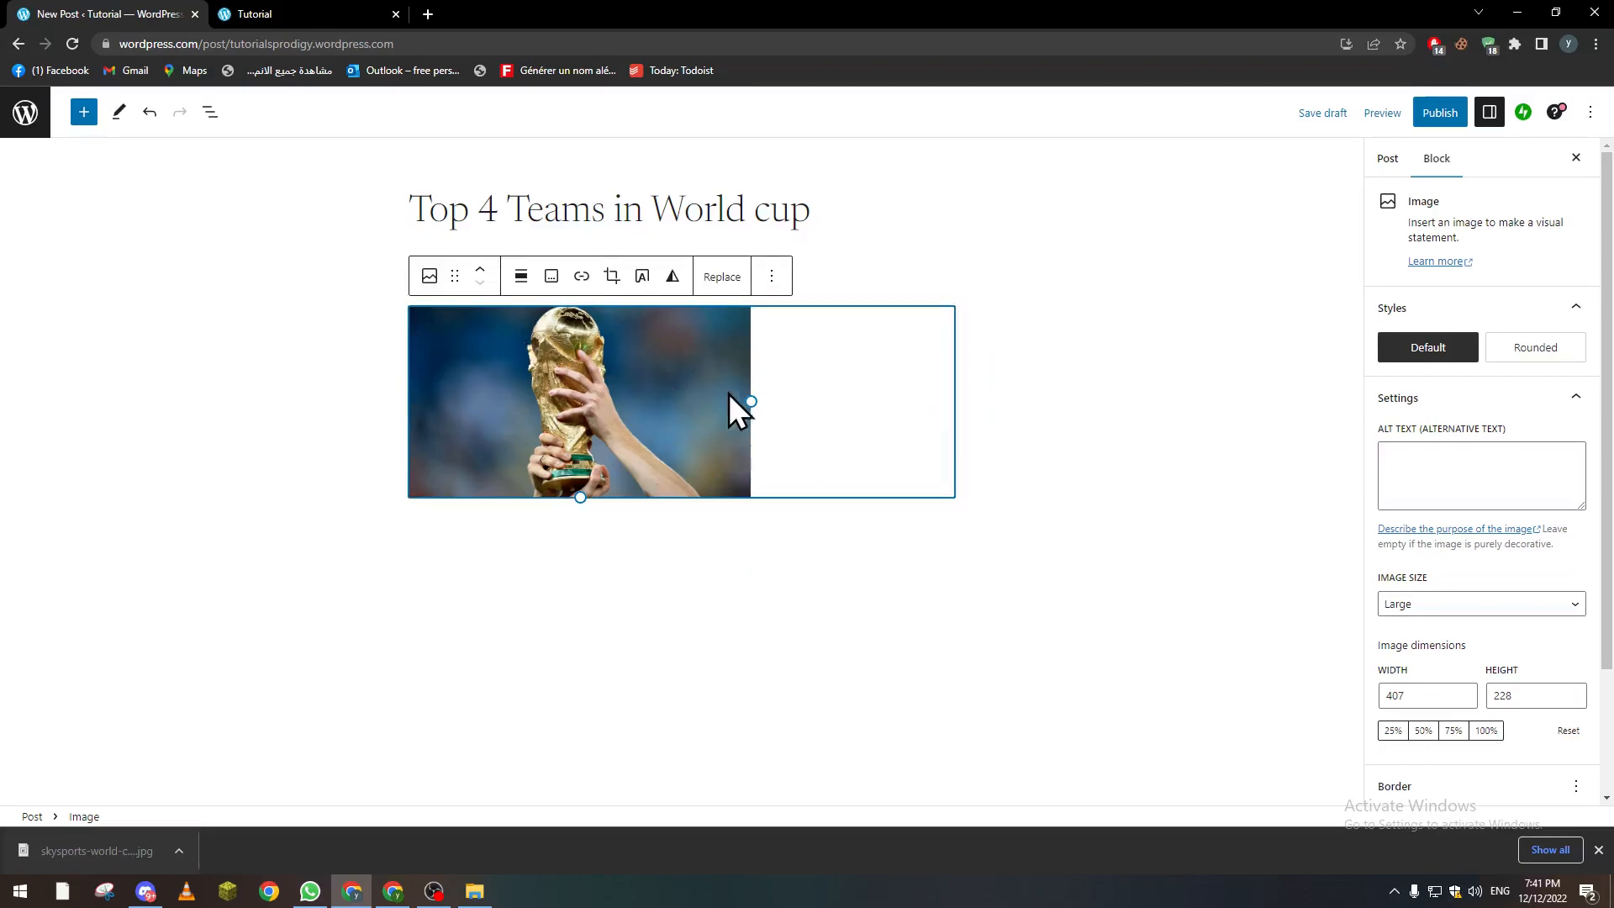
# Resize the trophy image to about 473 × 265 px.
pyautogui.moveTo(759, 395); pyautogui.dragTo(810, 404)
pyautogui.click(636, 656)
pyautogui.click(652, 472)
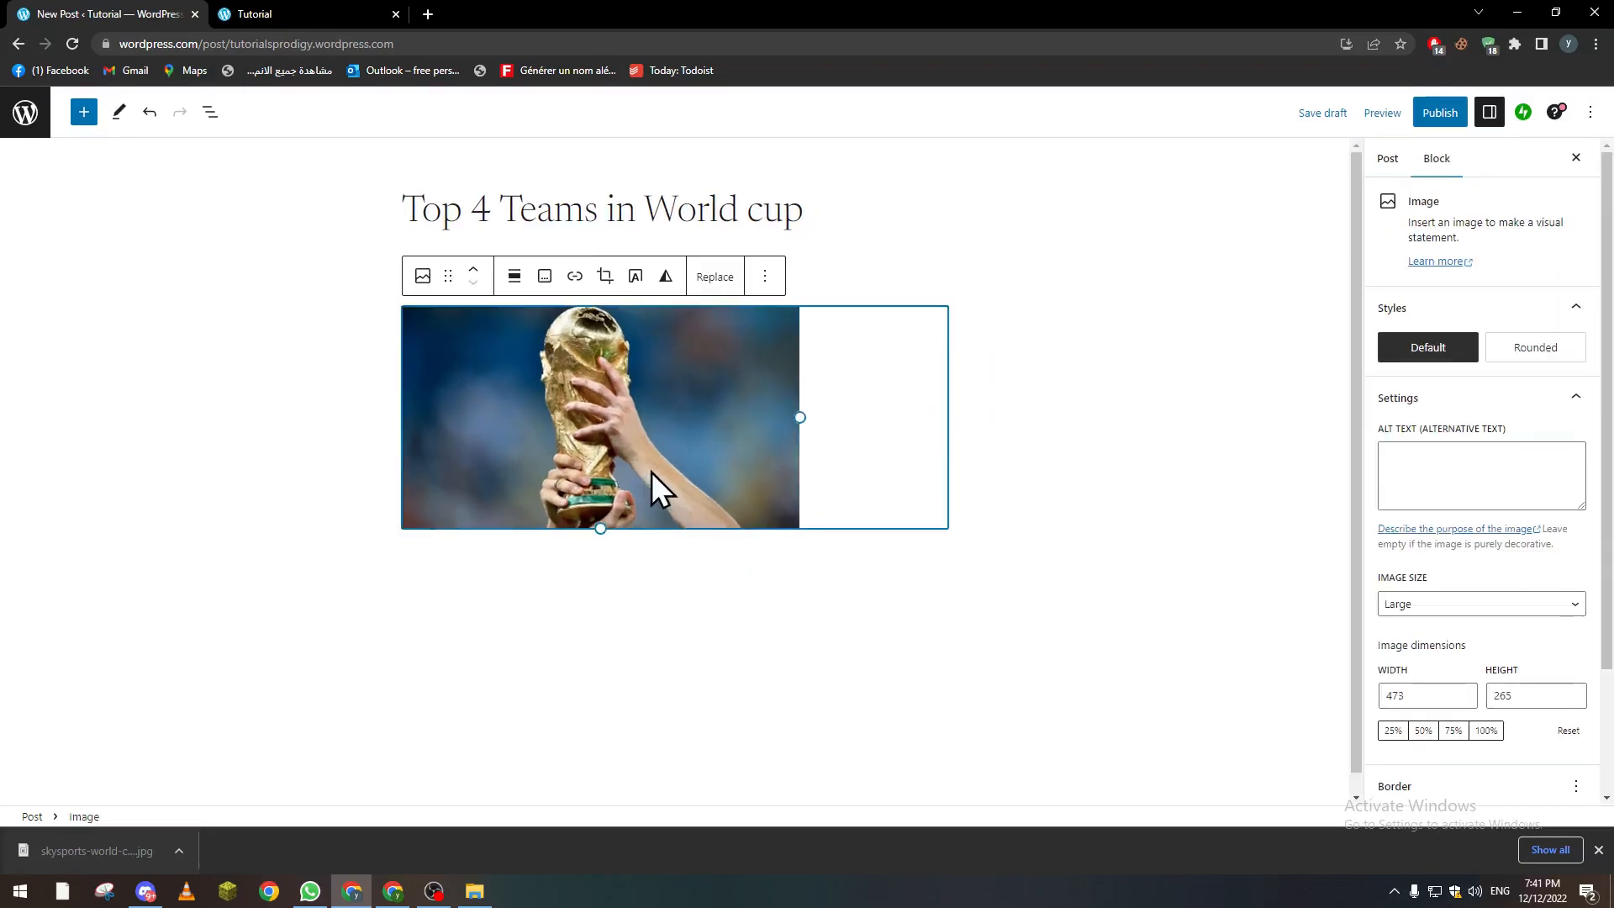
# Try the purple and yellow duotone filter on the trophy image, followed by the black and gray one.
pyautogui.click(668, 278)
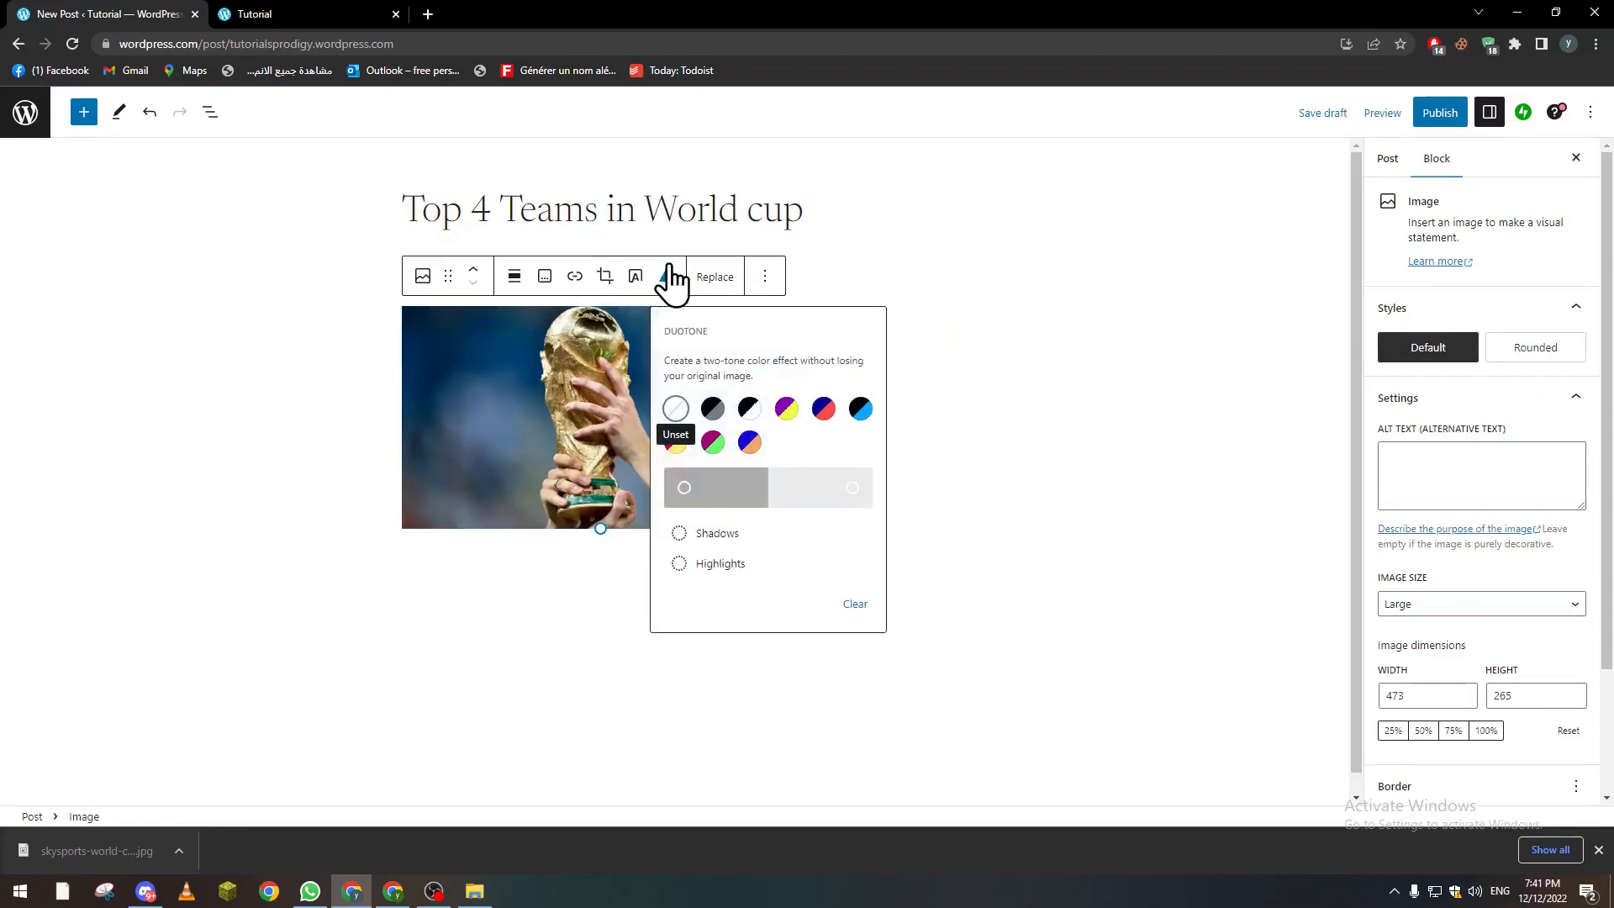
pyautogui.click(785, 408)
pyautogui.click(666, 278)
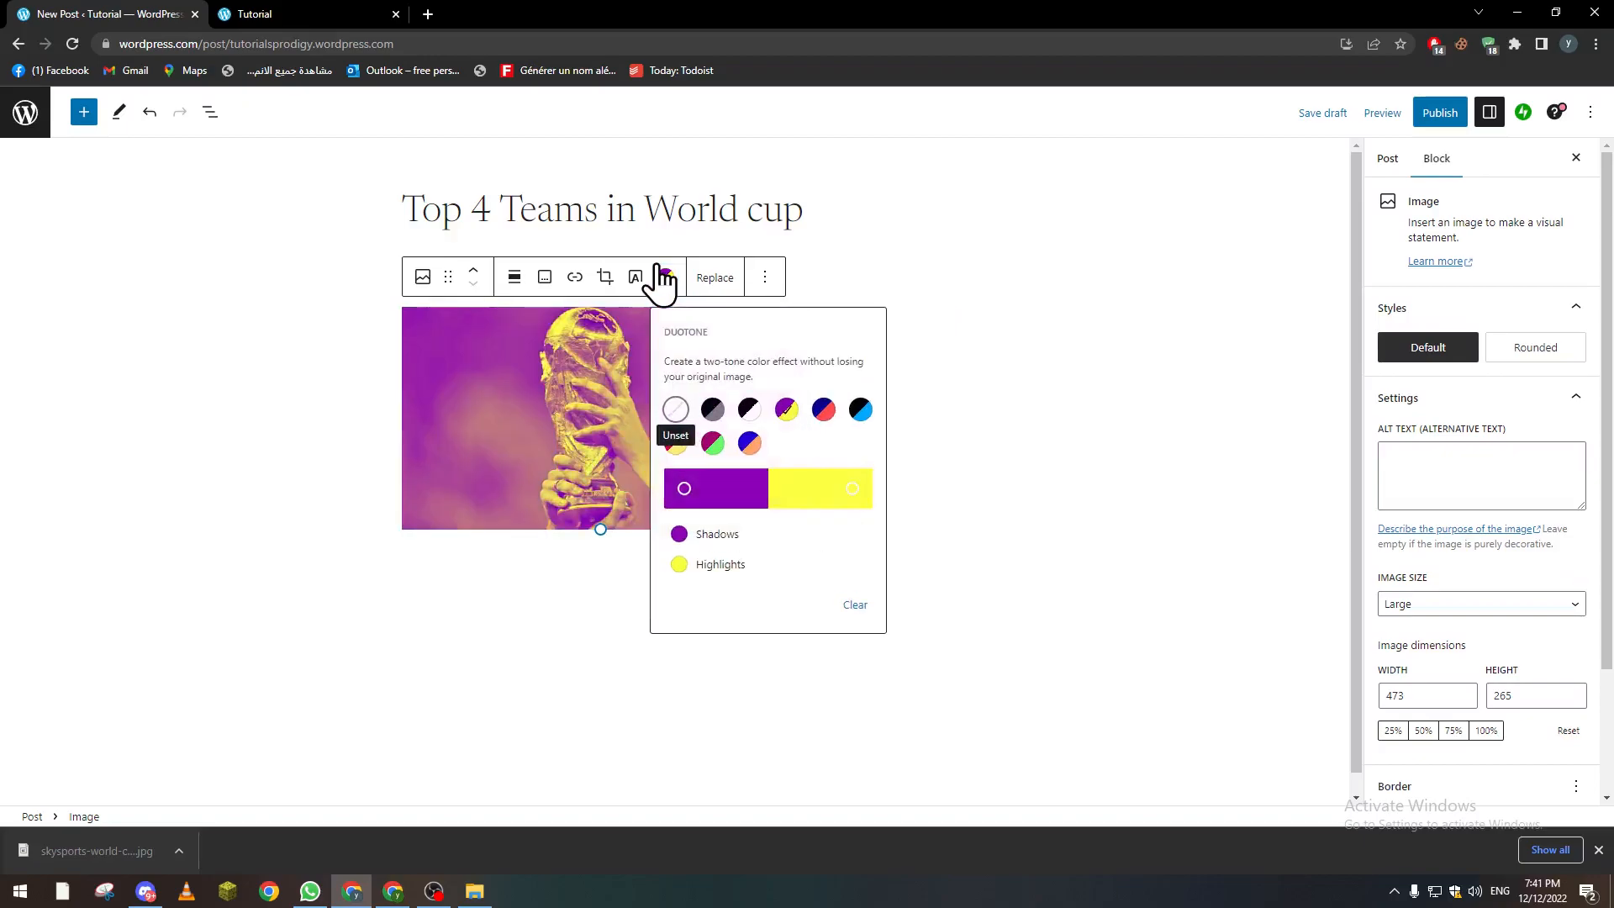
pyautogui.click(711, 413)
pyautogui.click(586, 428)
# Apply the black and white duotone filter to the trophy image.
pyautogui.click(665, 277)
pyautogui.click(751, 432)
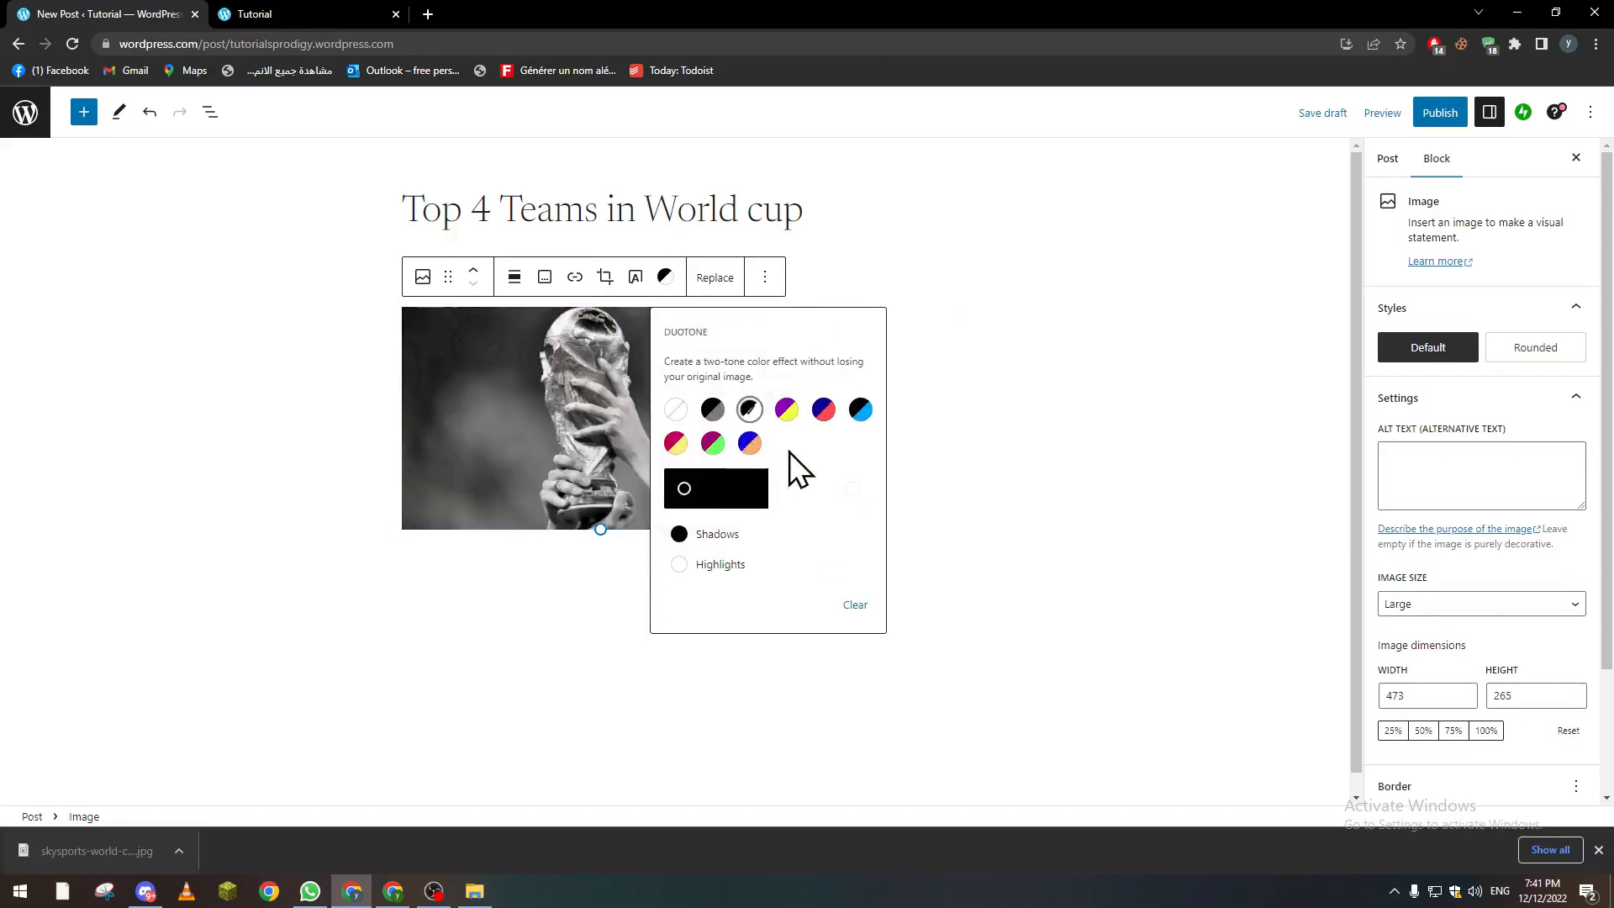
pyautogui.click(494, 401)
pyautogui.click(655, 577)
pyautogui.click(864, 526)
pyautogui.click(832, 599)
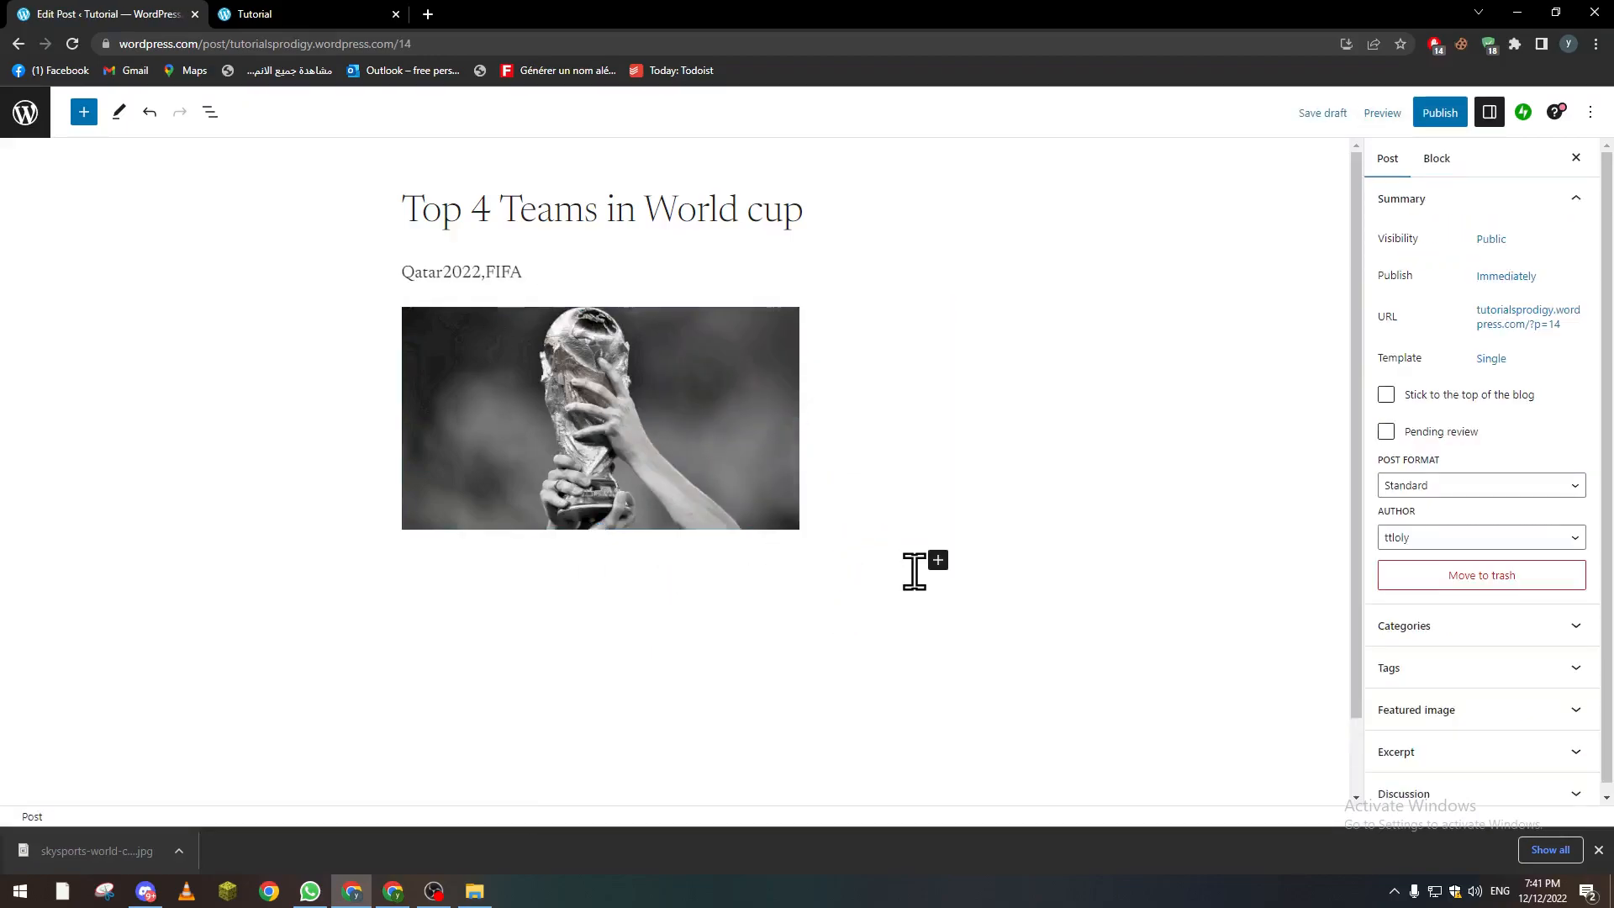
# Add an empty paragraph block below the trophy image.
pyautogui.click(938, 560)
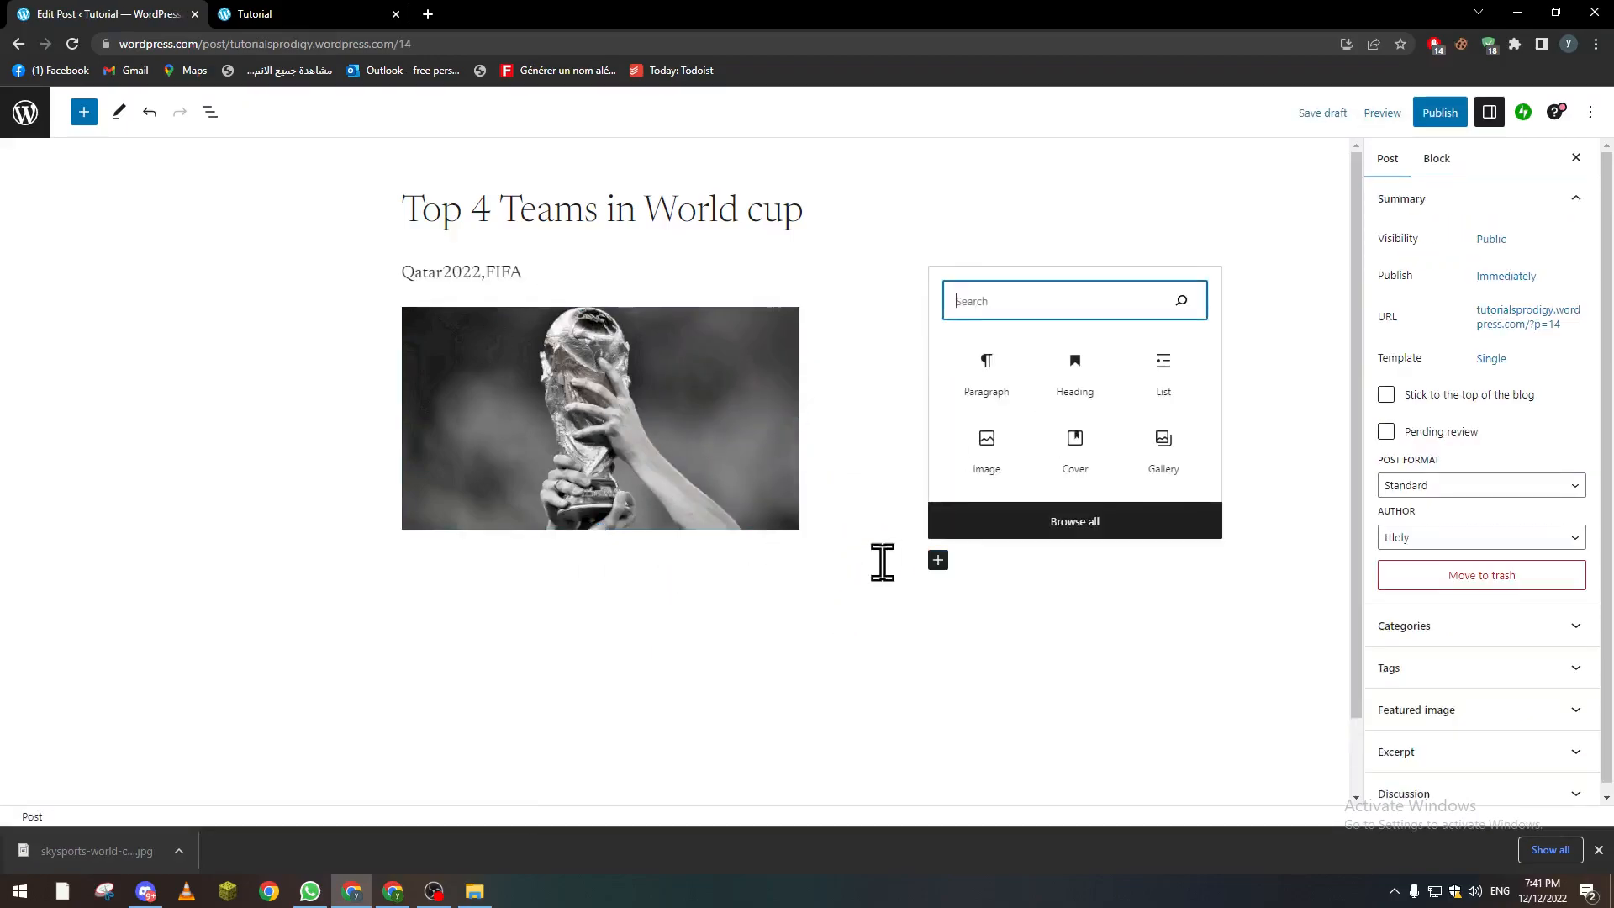
pyautogui.click(998, 386)
pyautogui.click(997, 387)
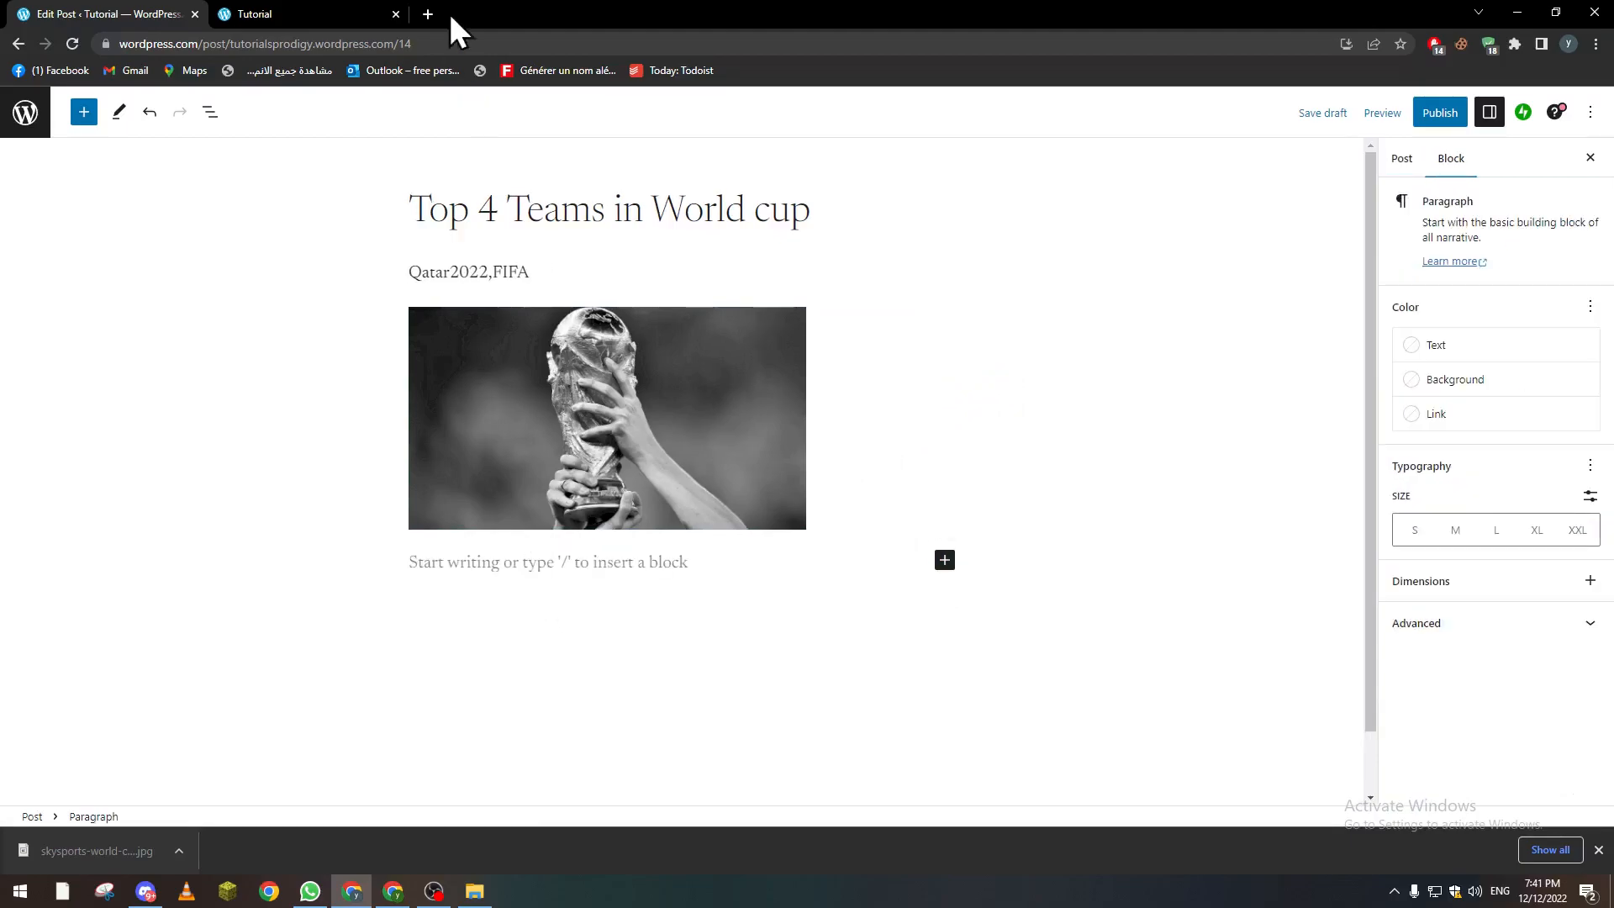
# Search Google in a new tab for "Top 4 teams fifa" and refine the query to "Top 4 teams world cup".
pyautogui.click(427, 13)
pyautogui.write('T')
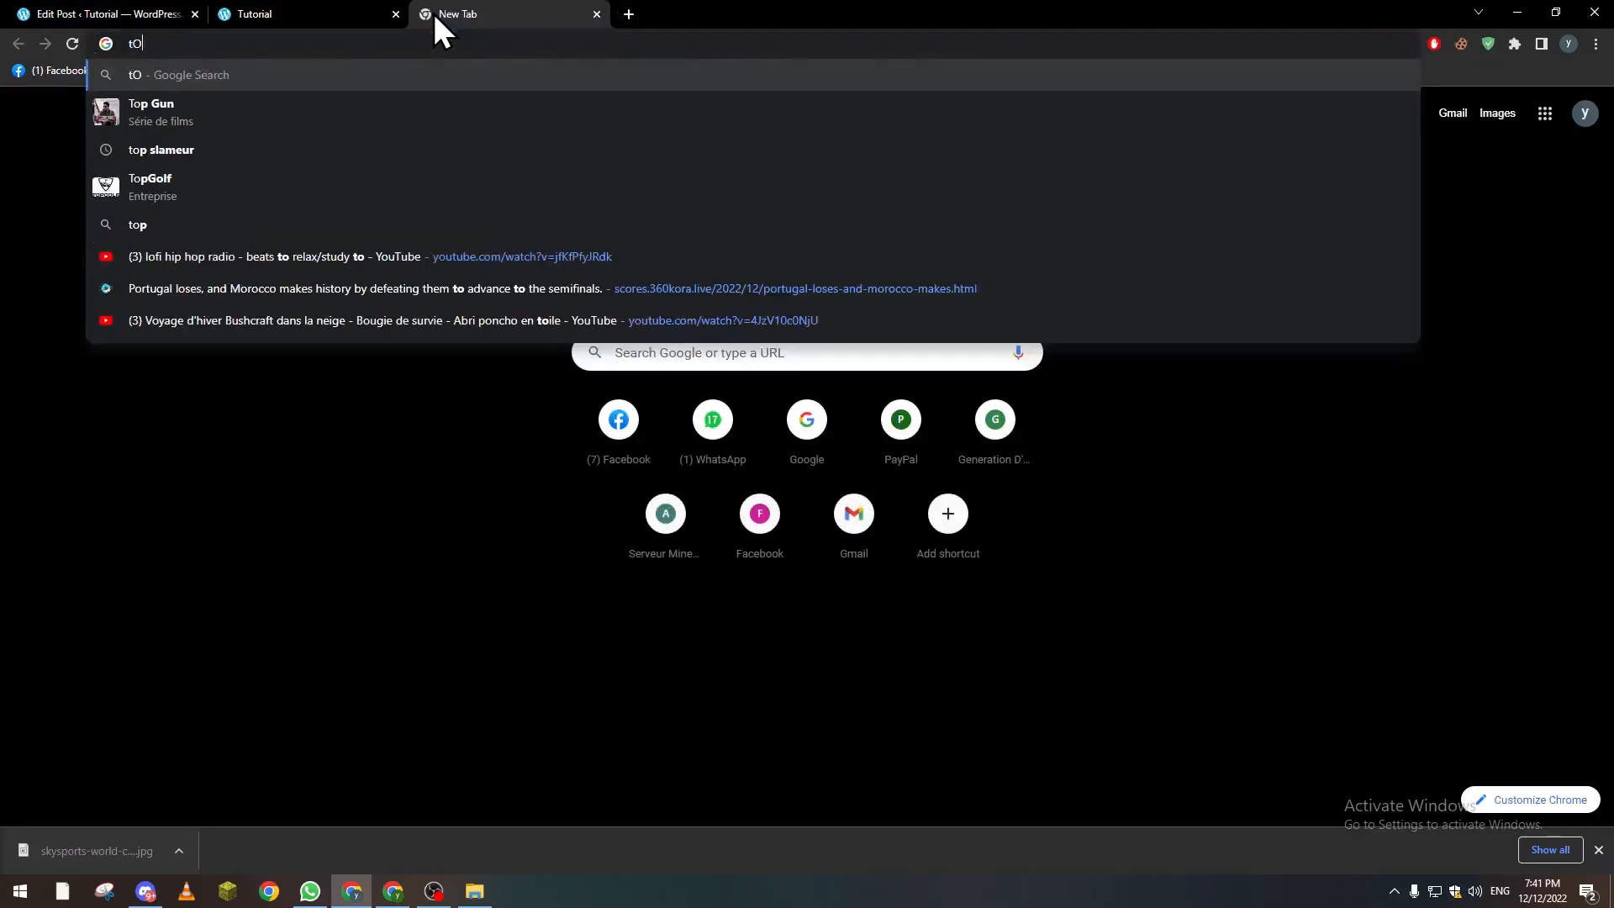
pyautogui.write('op 4 teams fifa')
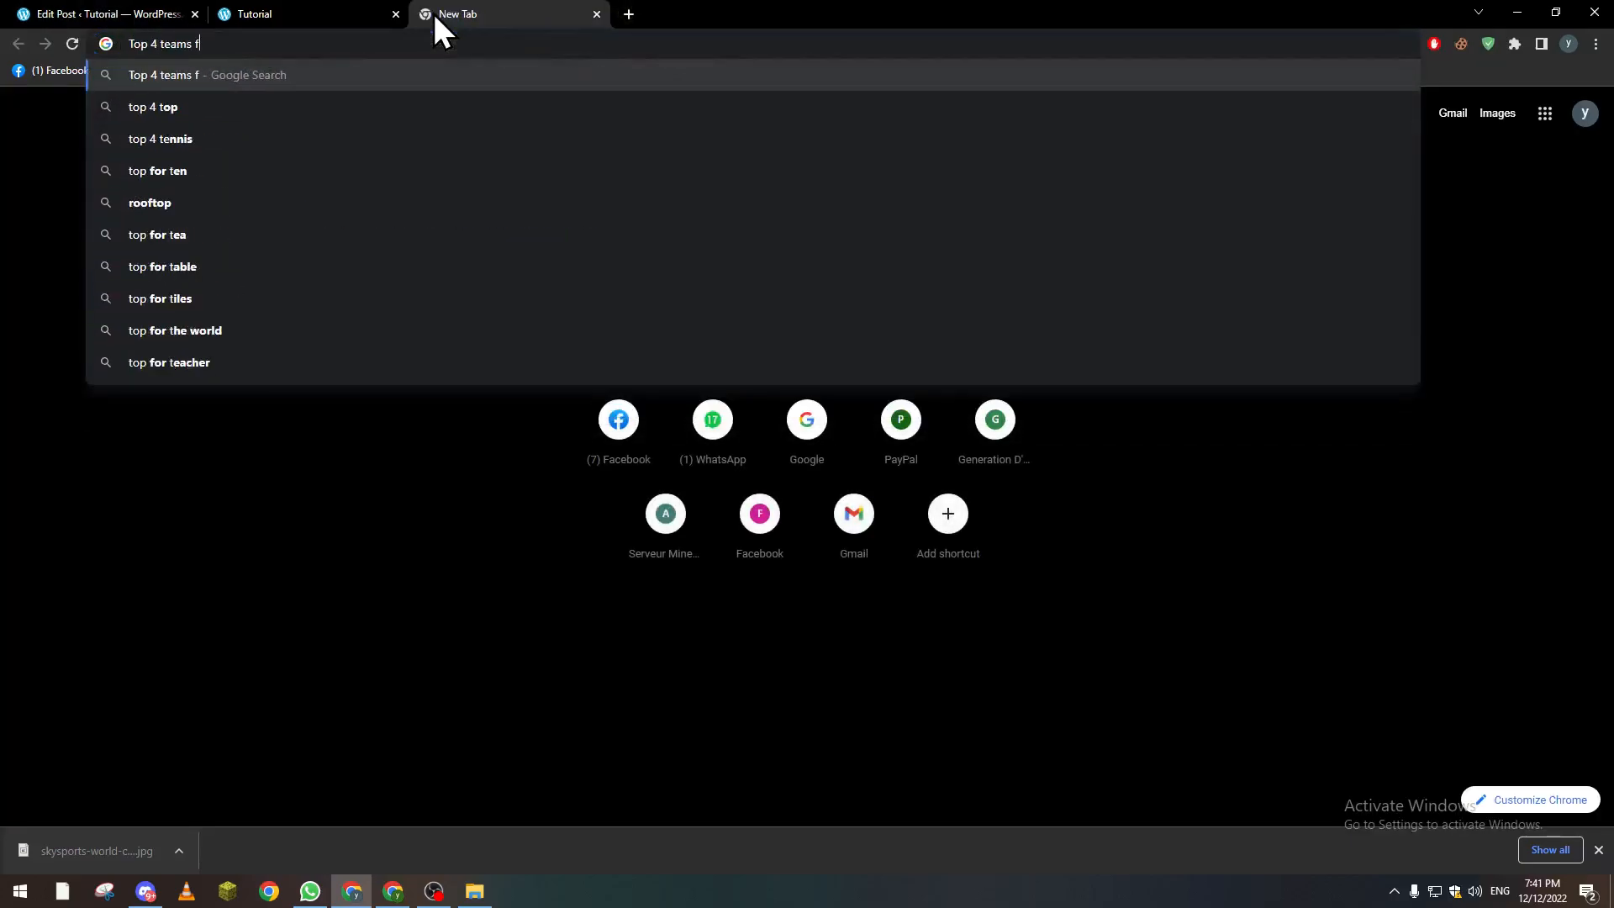
pyautogui.press('Return')
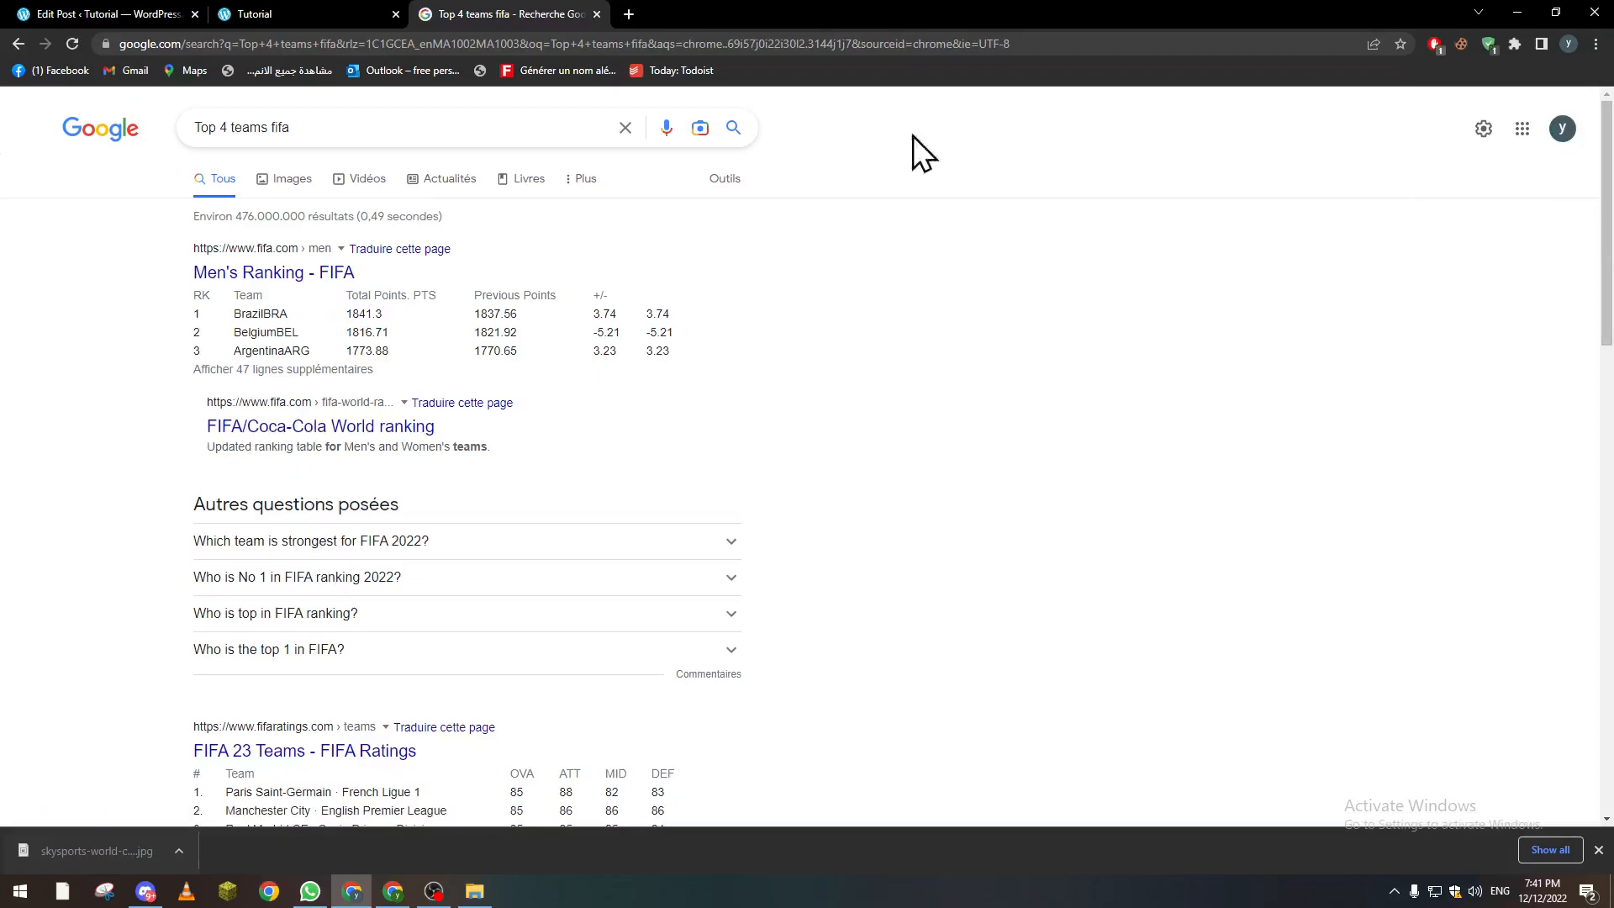
pyautogui.doubleClick(480, 126)
pyautogui.write('worl')
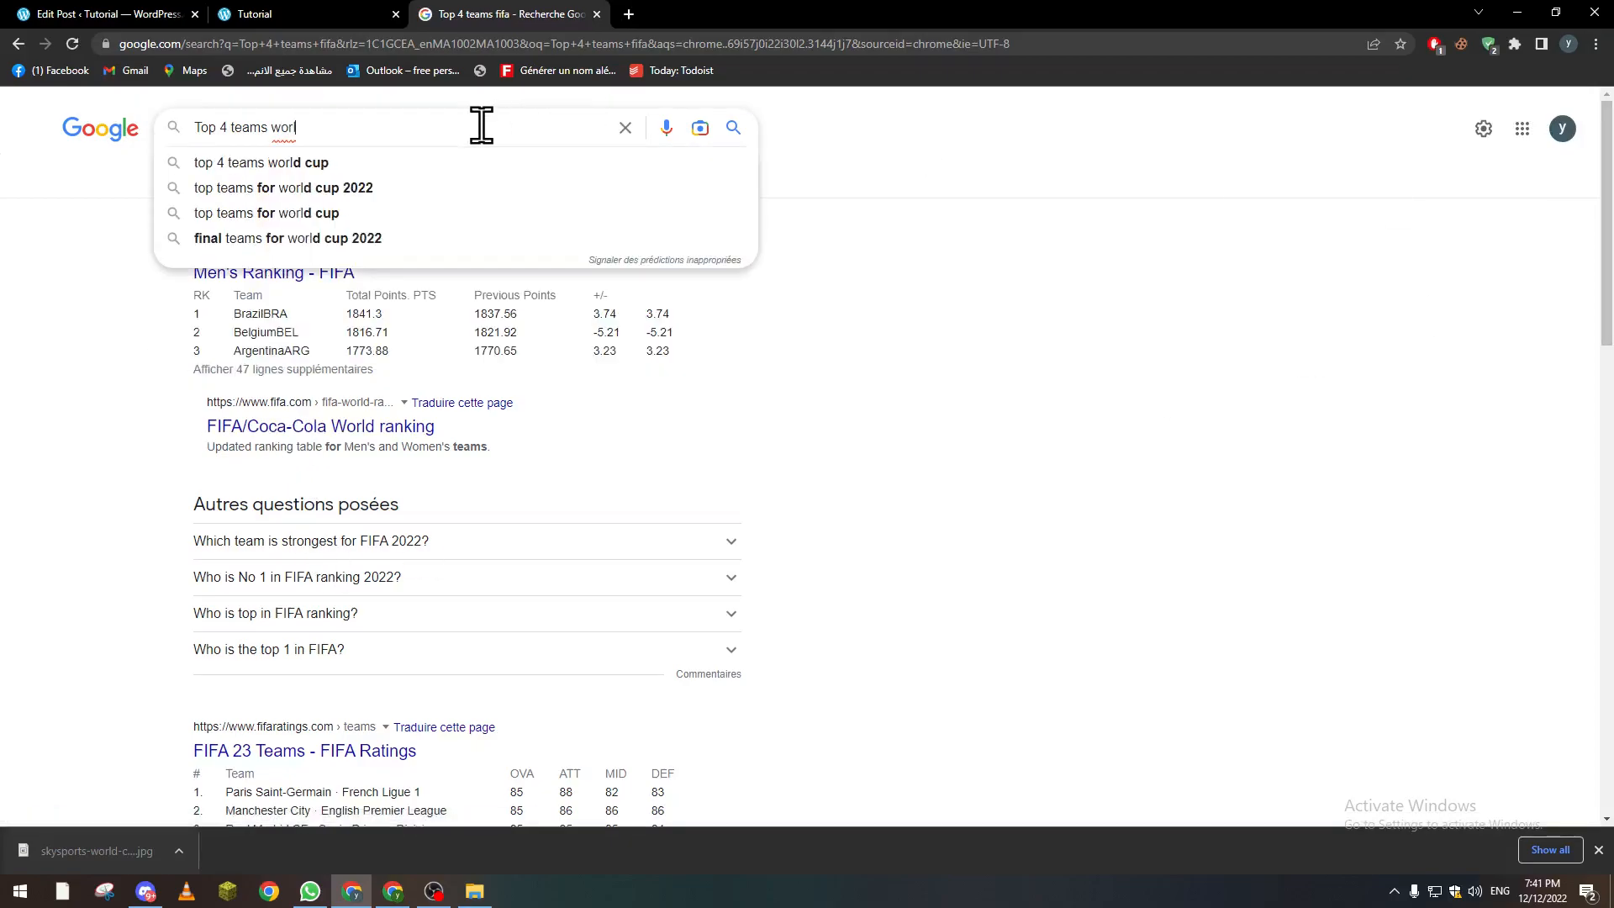
pyautogui.write('d cup')
pyautogui.press('Return')
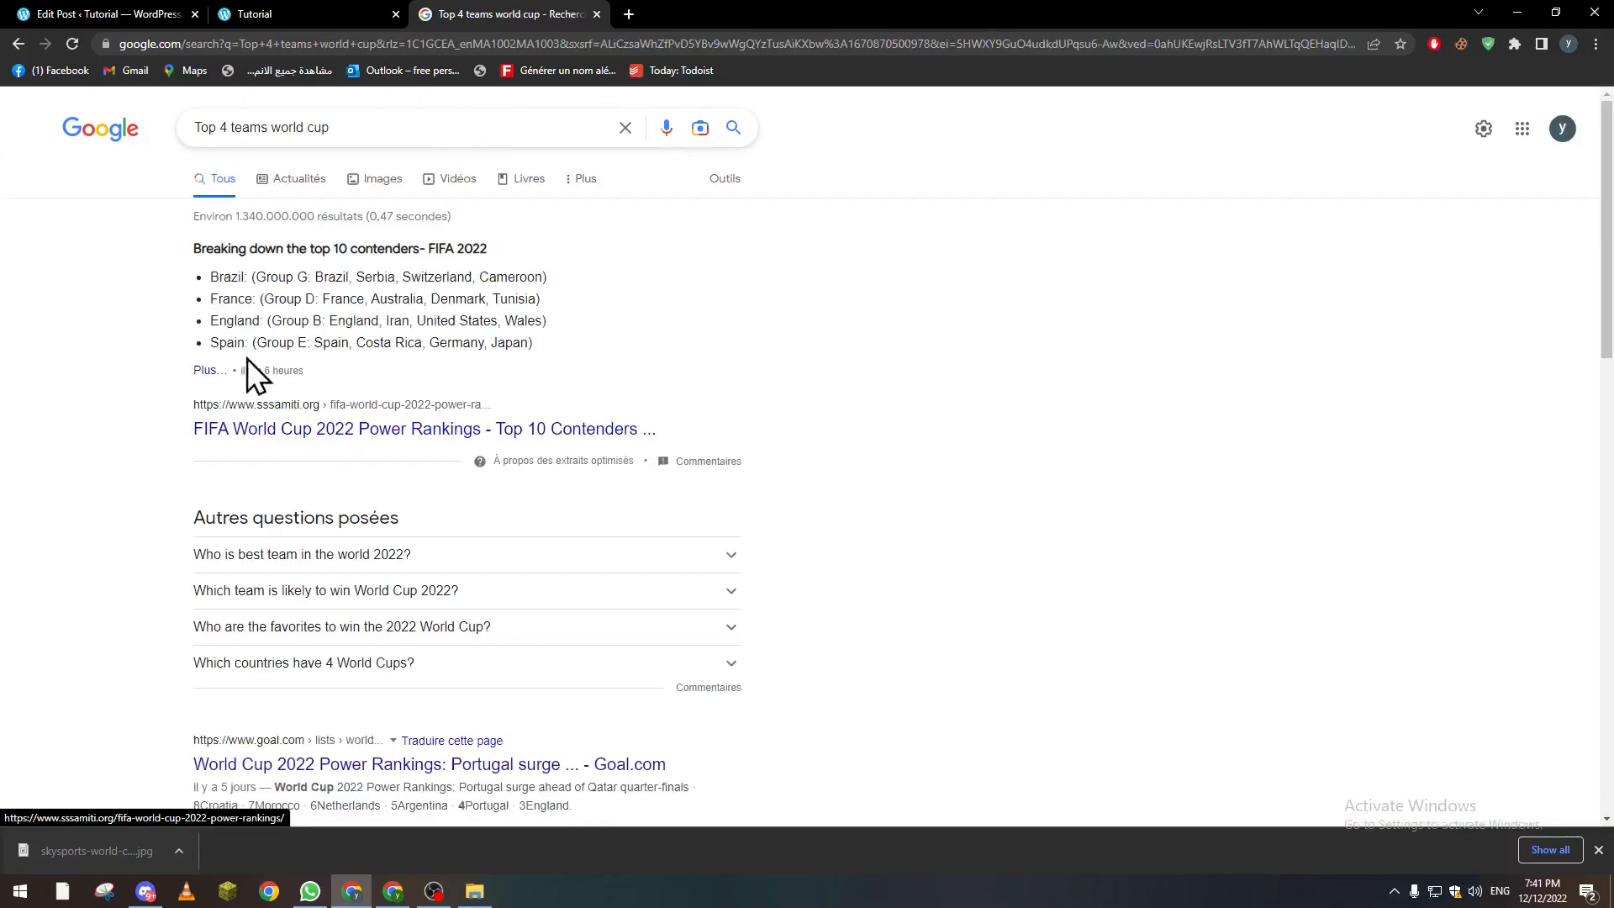
# Copy the two introductory paragraphs of the sssamiti.org FIFA World Cup 2022 Power Rankings article into the post's empty paragraph block.
pyautogui.click(294, 433)
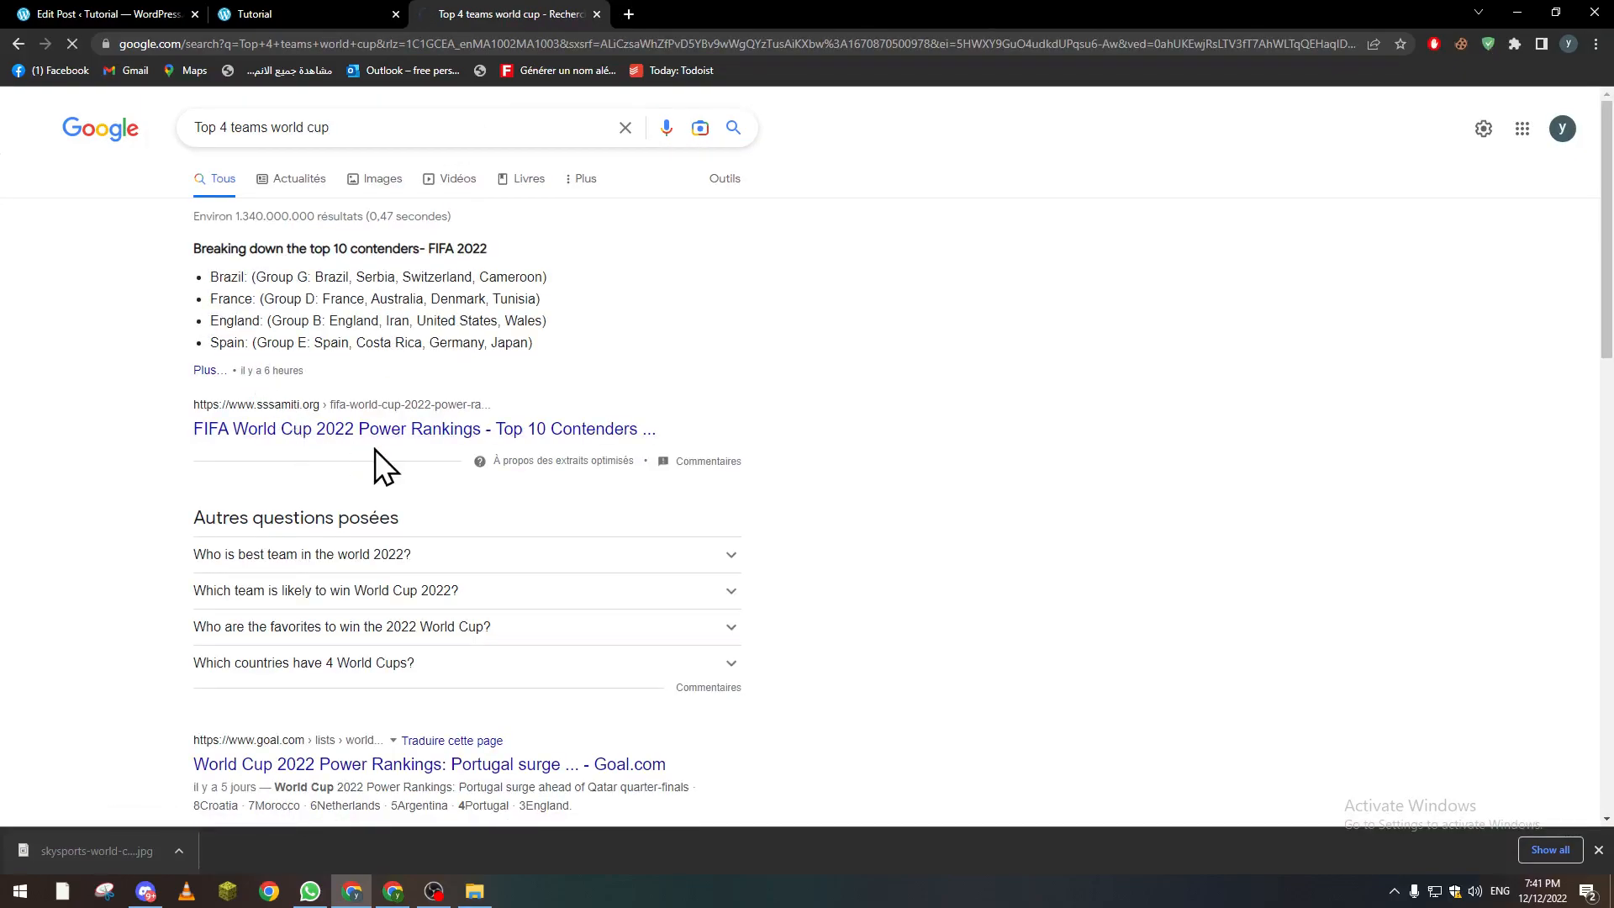
pyautogui.moveTo(333, 345); pyautogui.dragTo(793, 607)
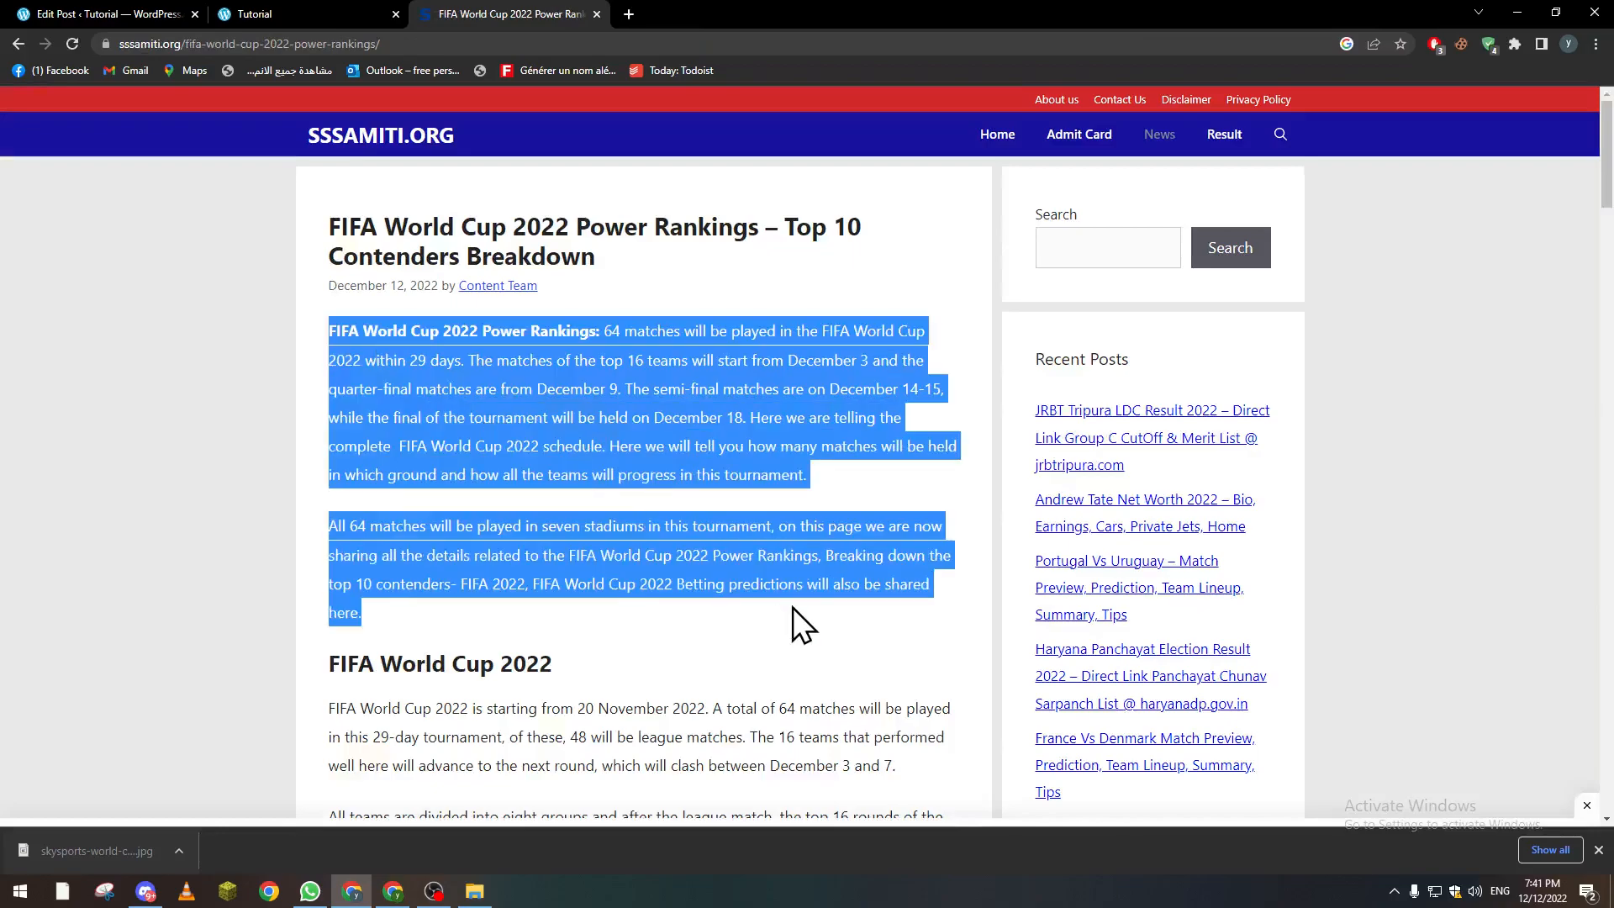
pyautogui.click(198, 9)
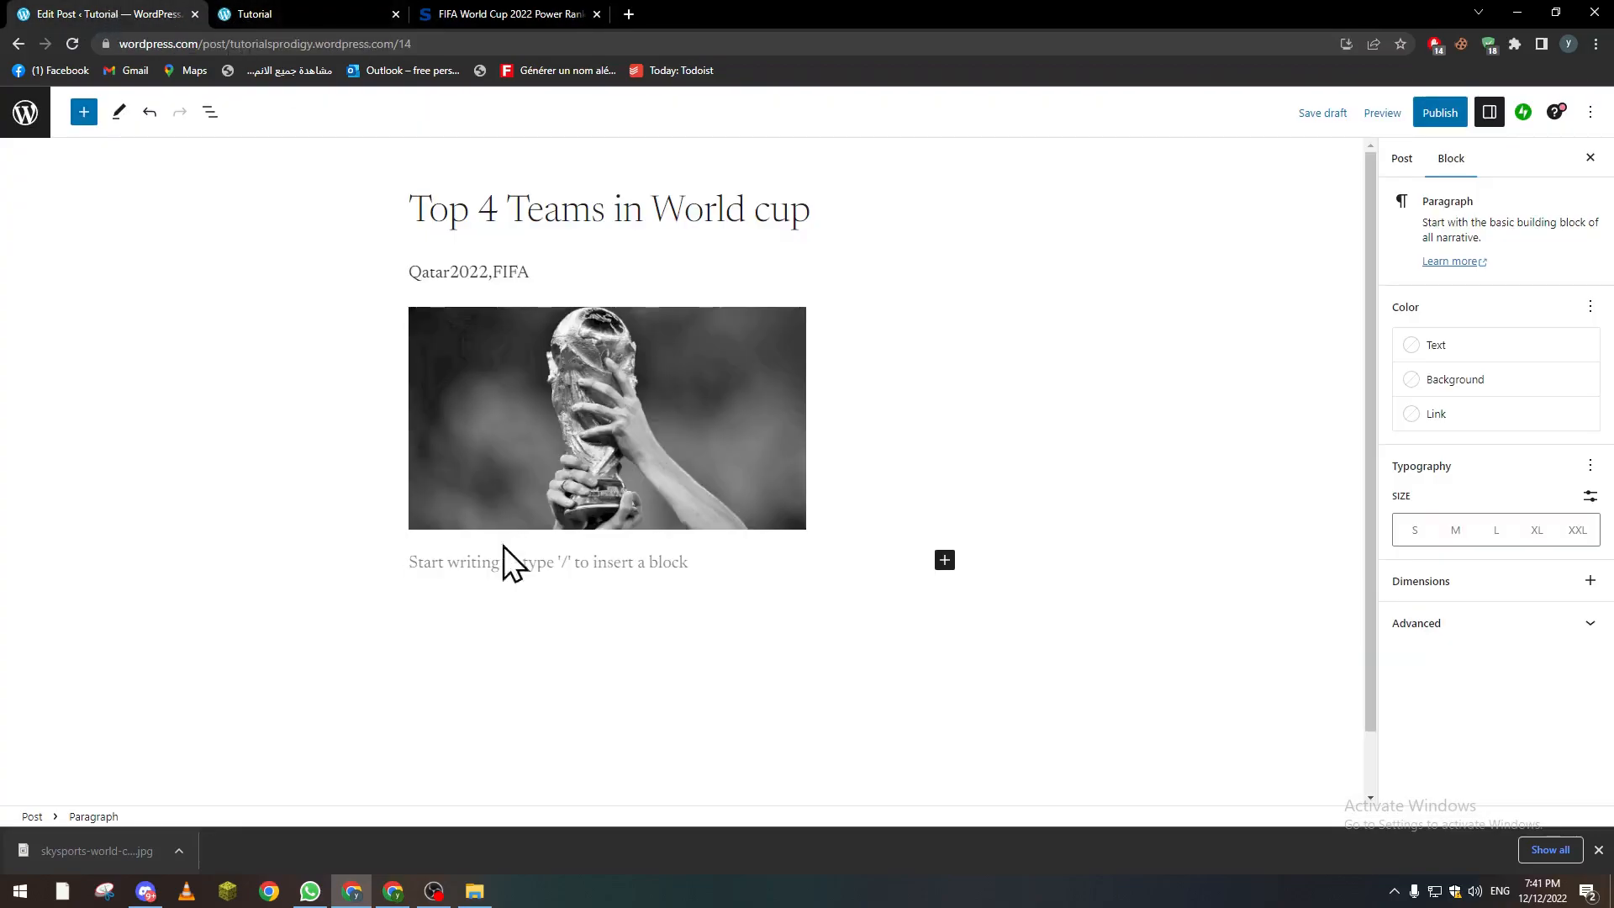
pyautogui.write('FIFA World Cup 2022 Power Rankings: 64 matches will be played in the FIFA World Cup 2022 within 29 days. The matches of the top 16 teams will start from December 3 and the quarter-final matches are from December 9. The semi-final matches are on December 14-15, while the final of the tournament will be held on December 18. Here we are telling the complete FIFA World Cup 2022 schedule. Here we will tell you how many matches will be held in which ground and how all the teams will progress in this tournament. All 64 matches will be played in seven stadiums in this tournament, on this page we are now sharing all the details related to the FIFA World Cup 2022 Power Rankings, Breaking down the top 10 contenders. FIFA 2022, FIFA World Cup 2022 Betting predictions will also be shared here.')
pyautogui.click(778, 535)
pyautogui.moveTo(861, 571); pyautogui.dragTo(462, 315)
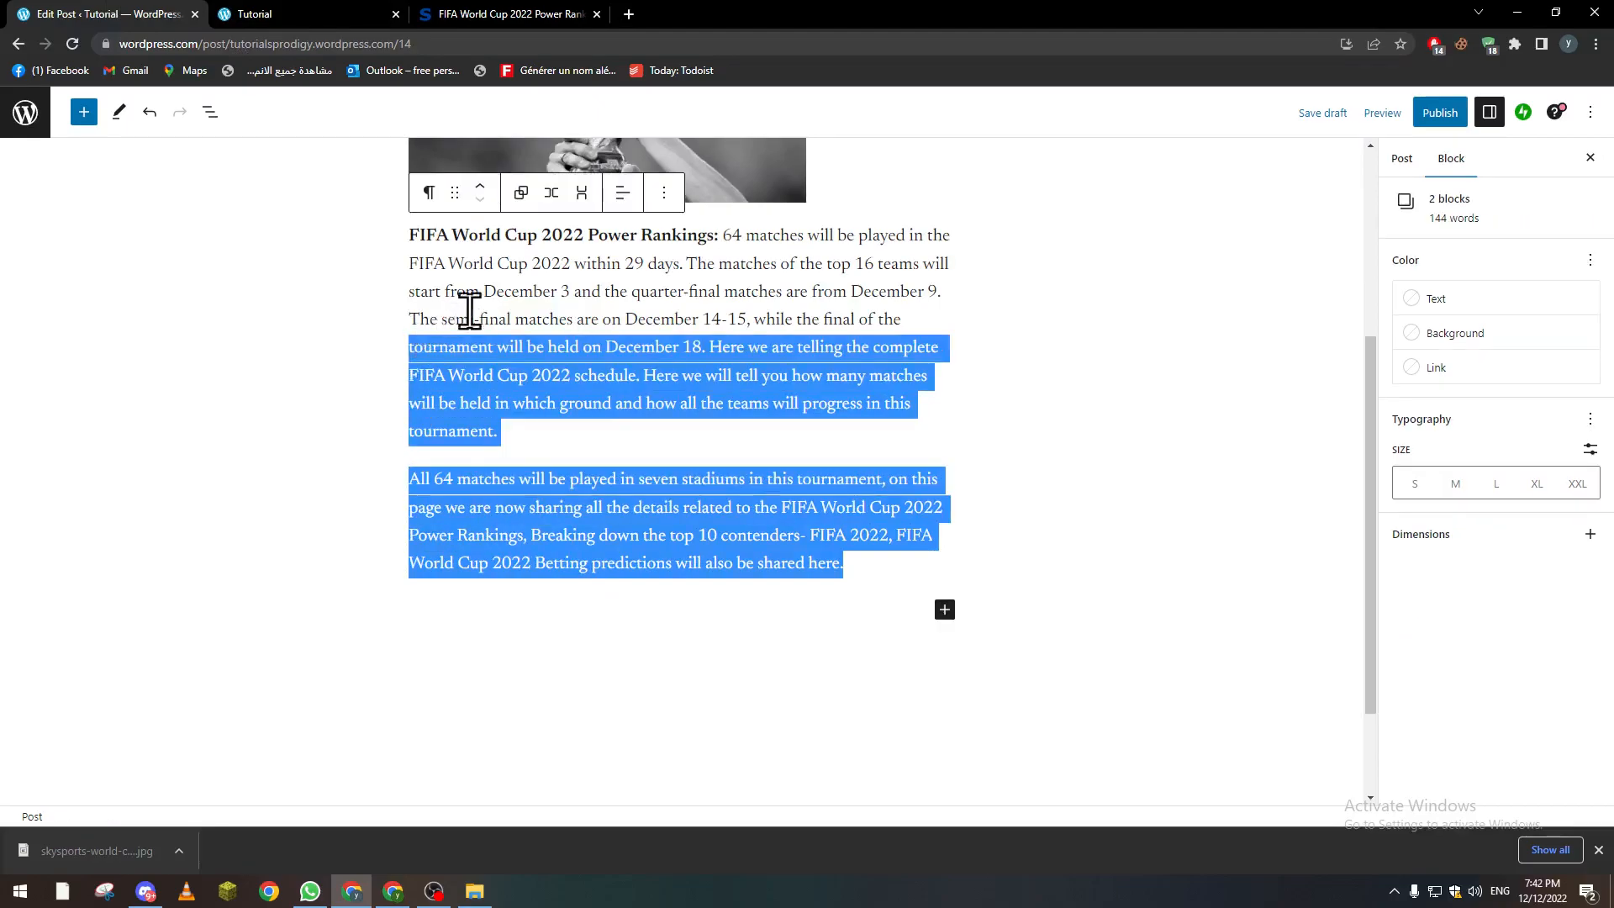
pyautogui.click(723, 284)
pyautogui.moveTo(407, 234); pyautogui.dragTo(588, 414)
pyautogui.click(586, 432)
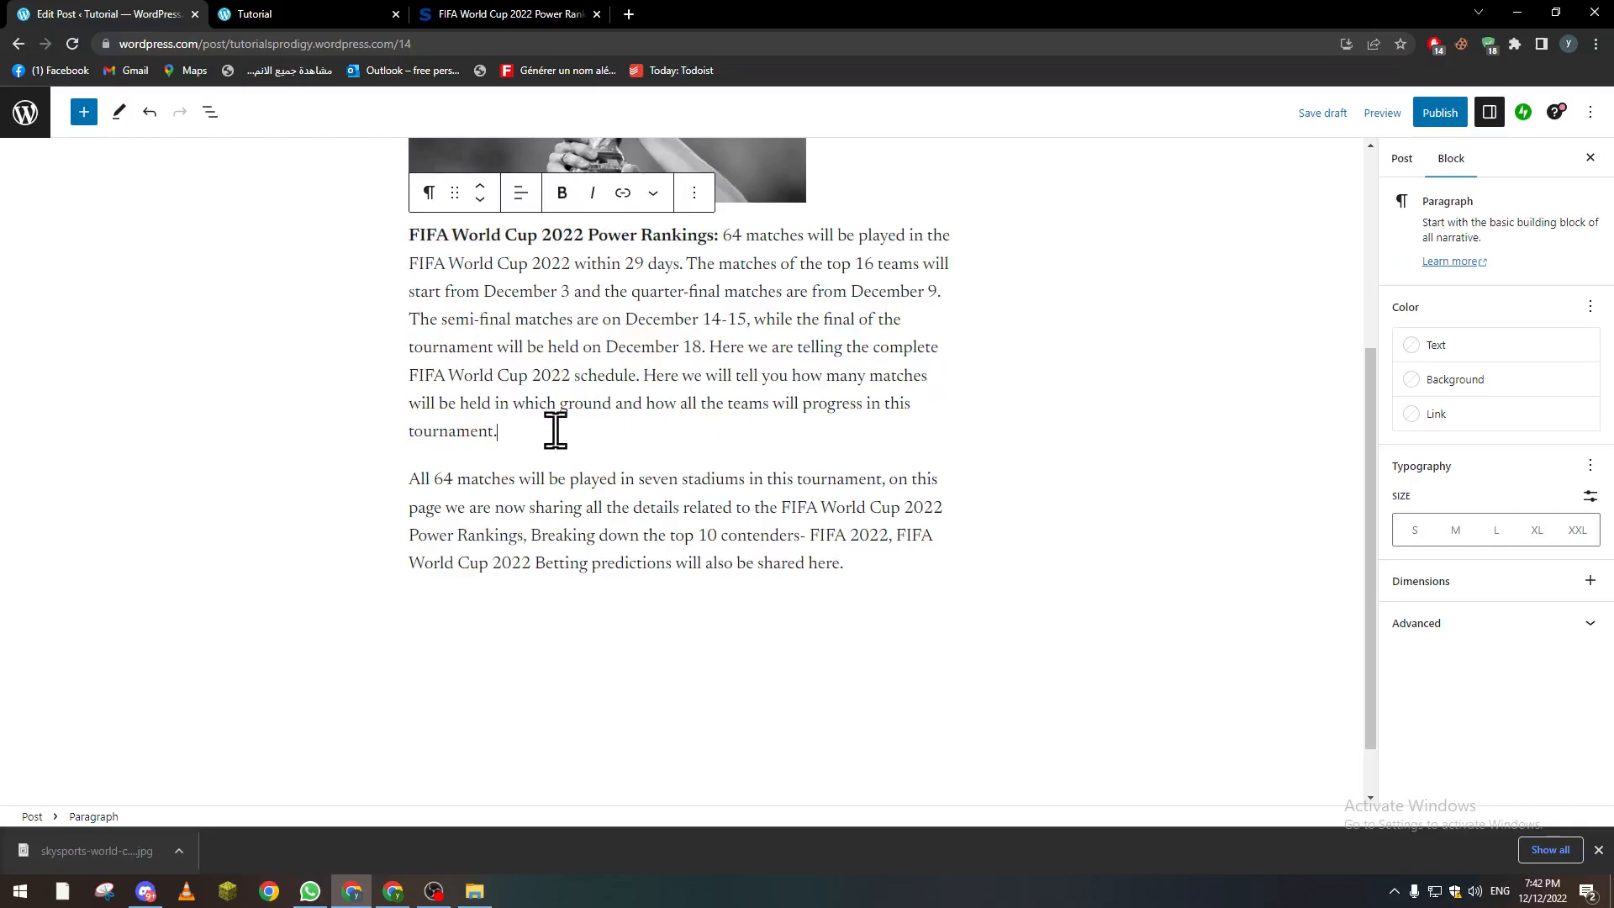
pyautogui.moveTo(551, 439); pyautogui.dragTo(441, 291)
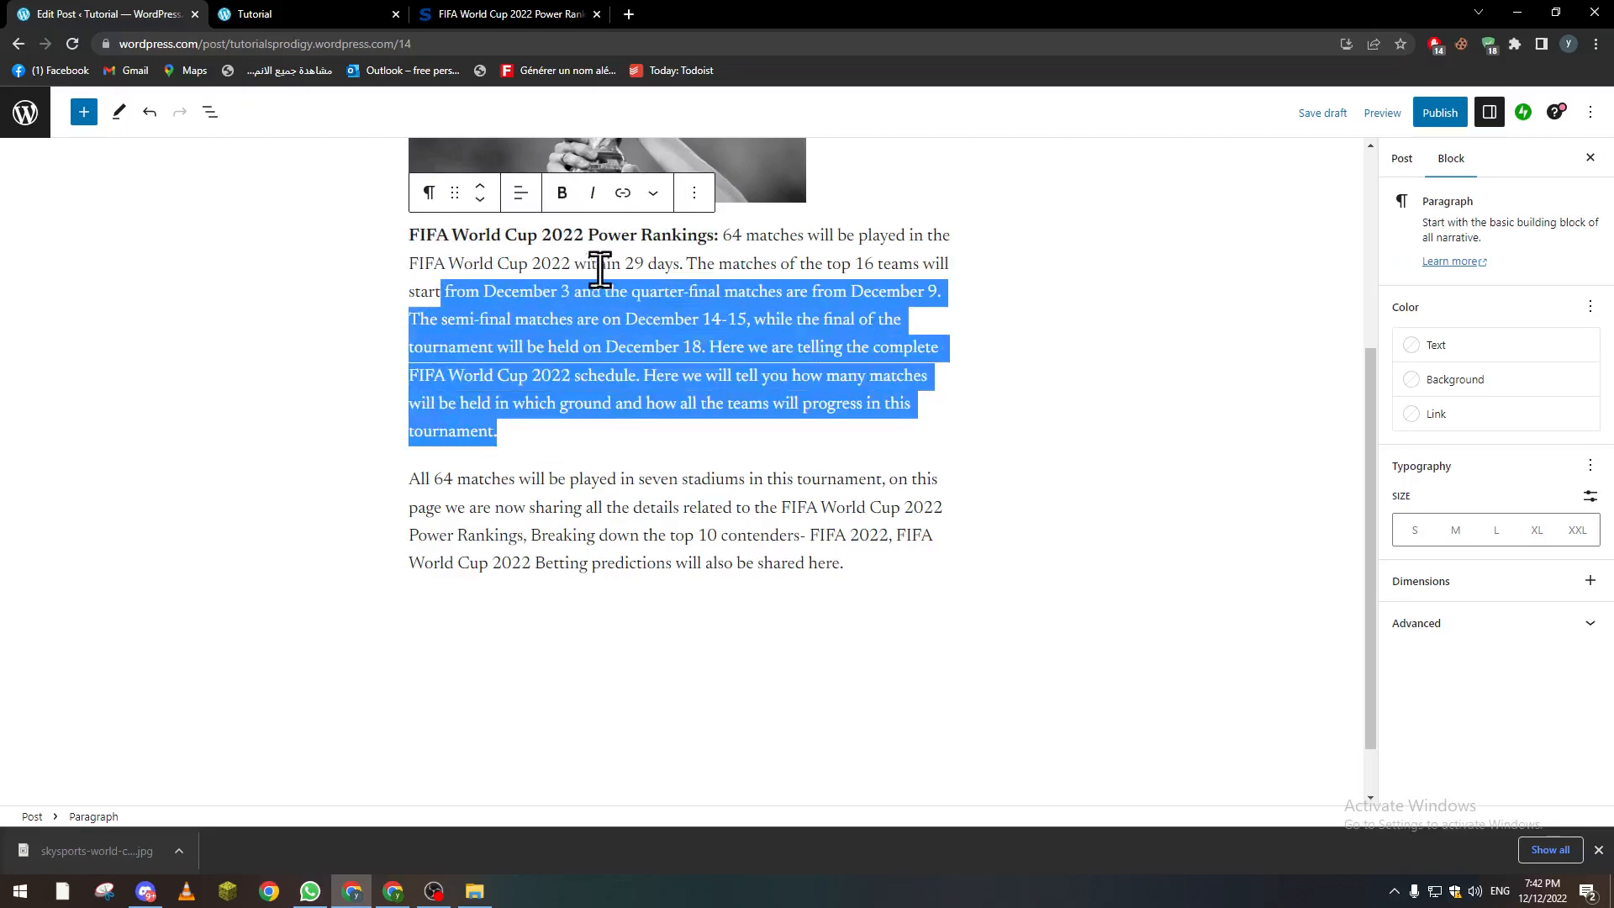
pyautogui.click(679, 493)
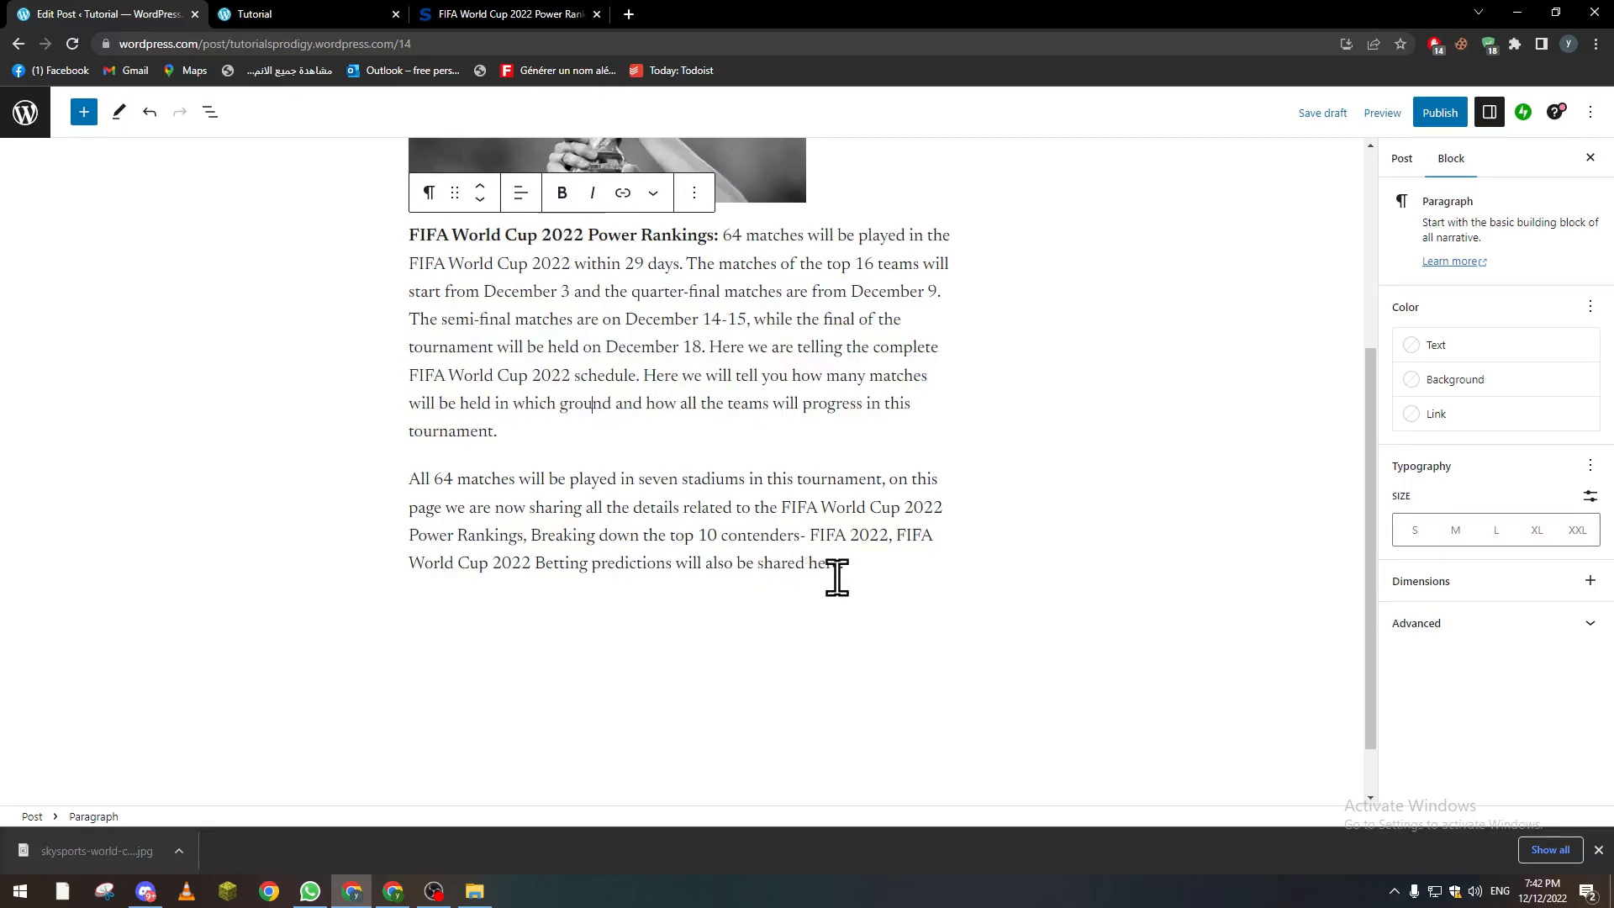
pyautogui.moveTo(718, 236); pyautogui.dragTo(409, 238)
pyautogui.click(623, 192)
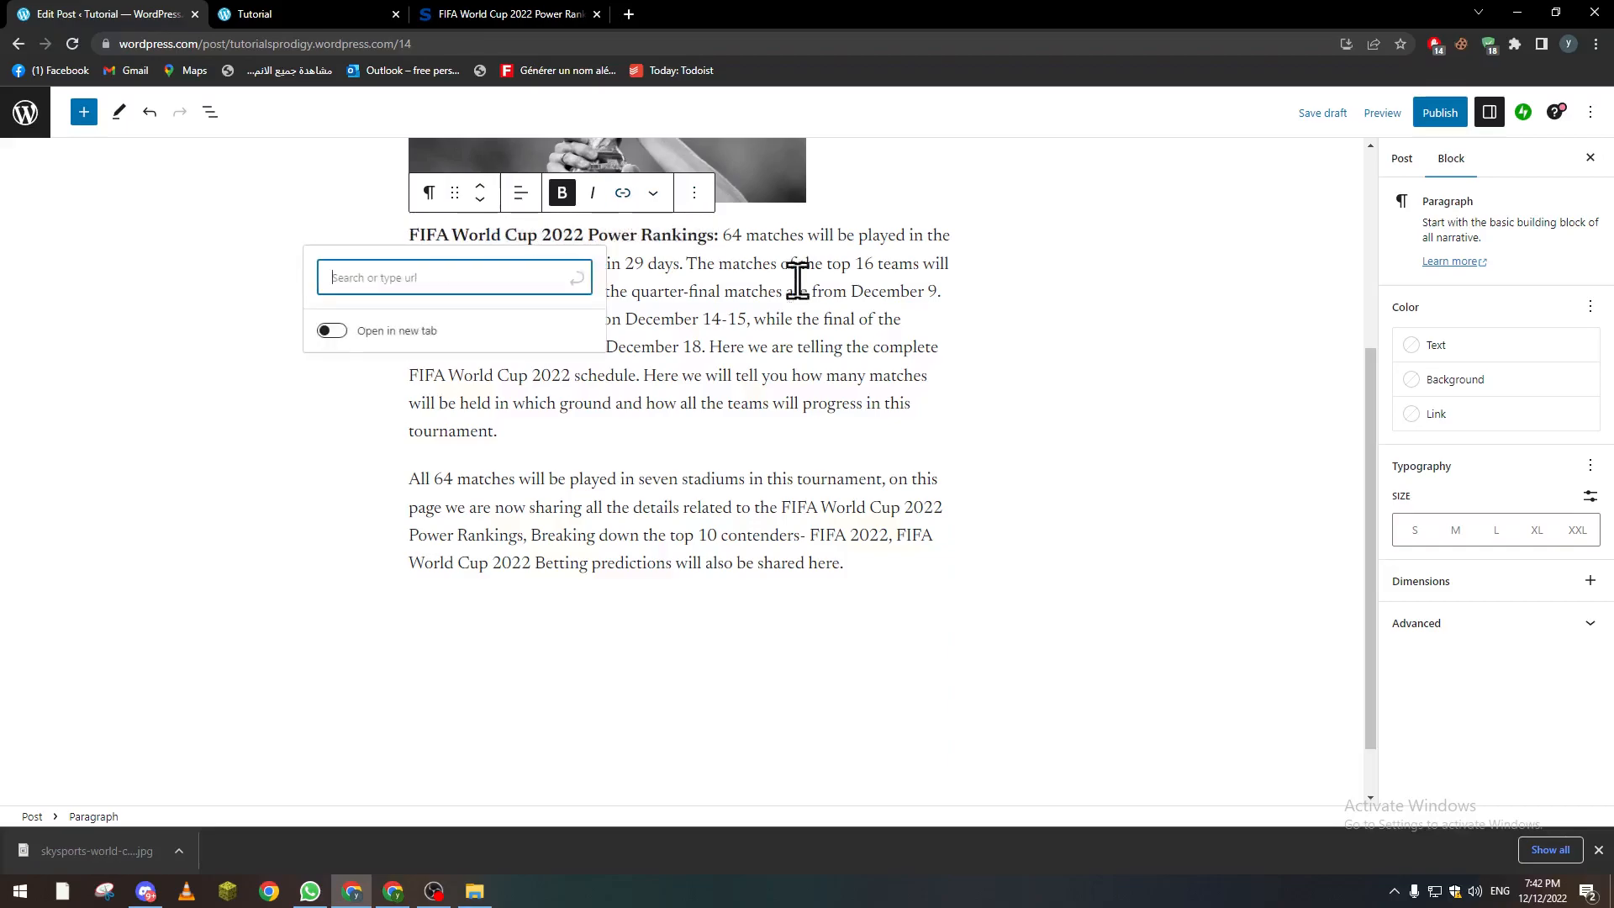
pyautogui.click(513, 14)
pyautogui.moveTo(313, 44); pyautogui.dragTo(249, 43)
pyautogui.hotkey('ctrl', 'c')
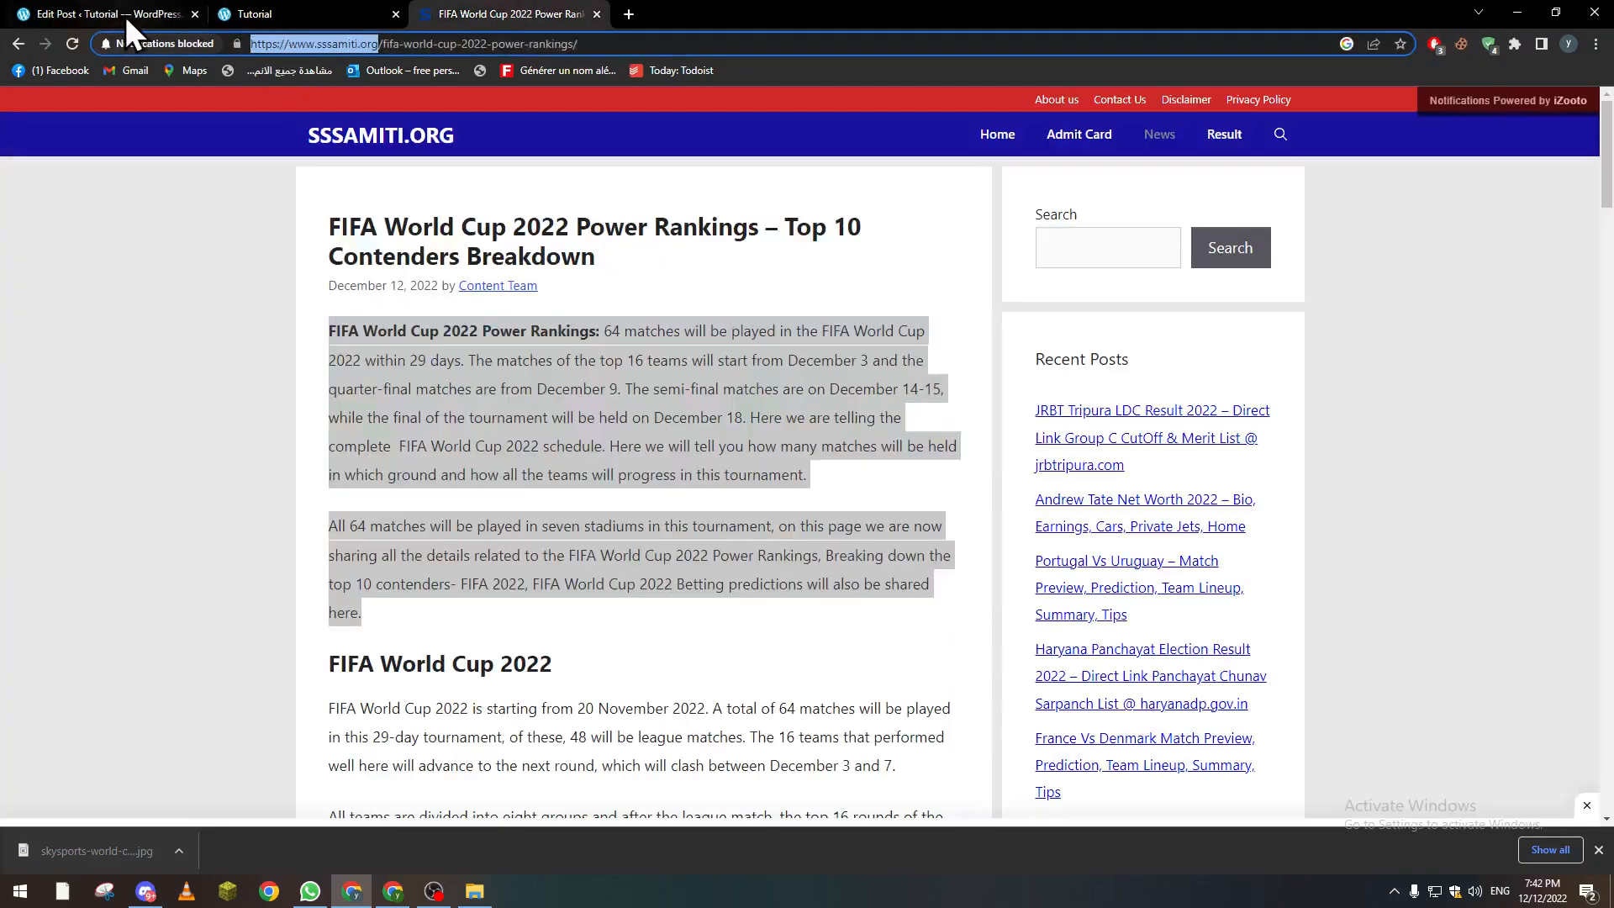
pyautogui.click(126, 15)
pyautogui.hotkey('ctrl', 'v')
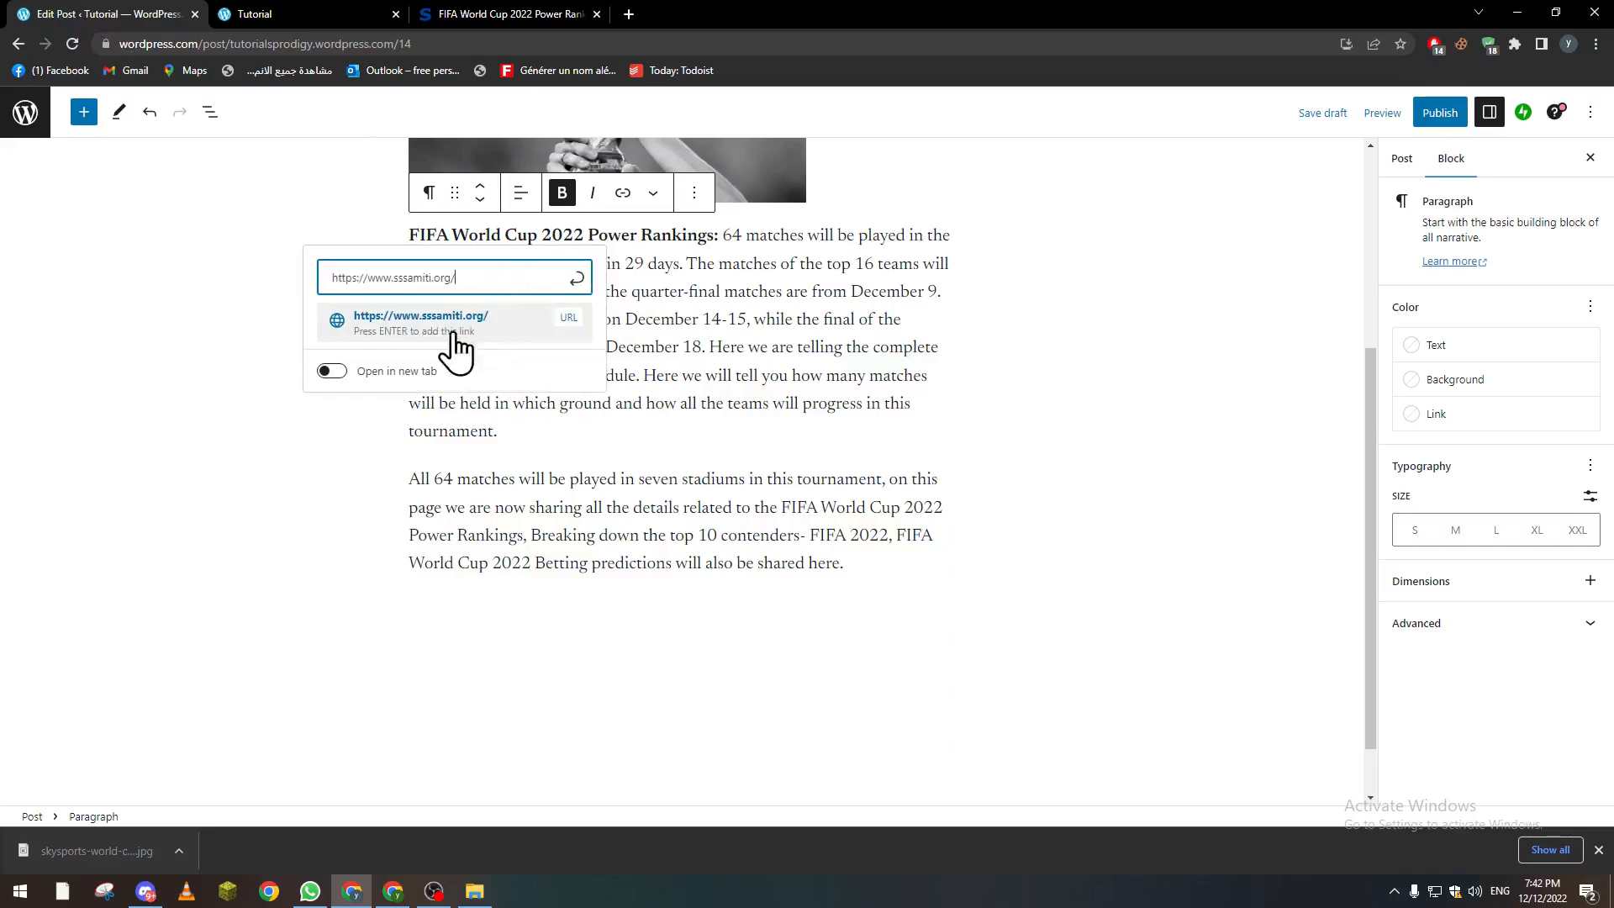
pyautogui.click(346, 372)
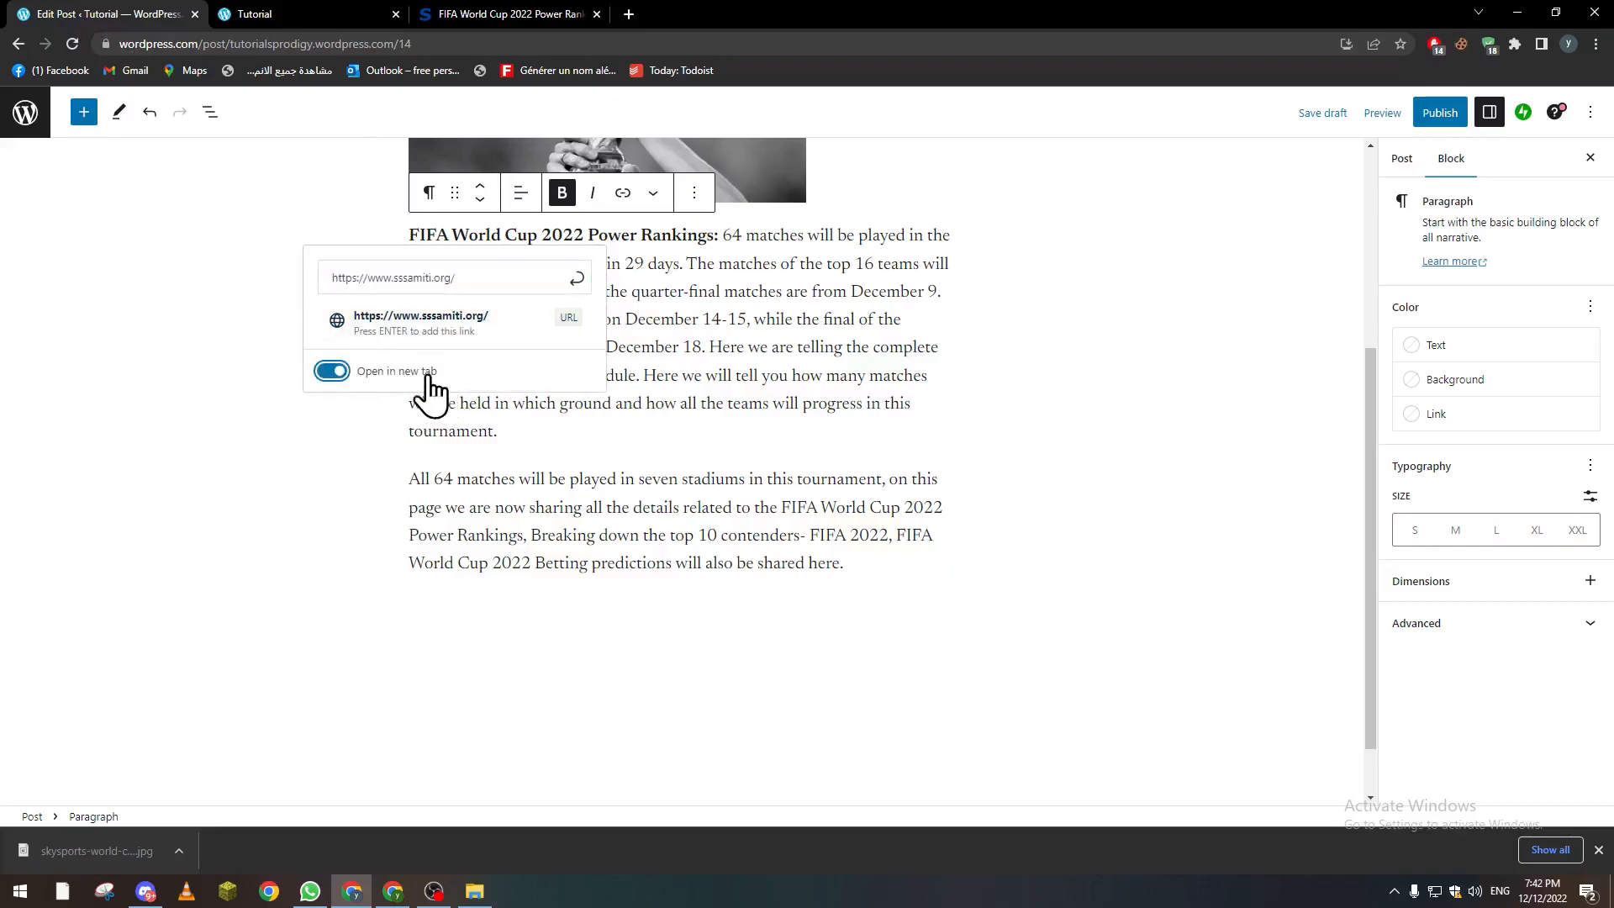
pyautogui.click(340, 483)
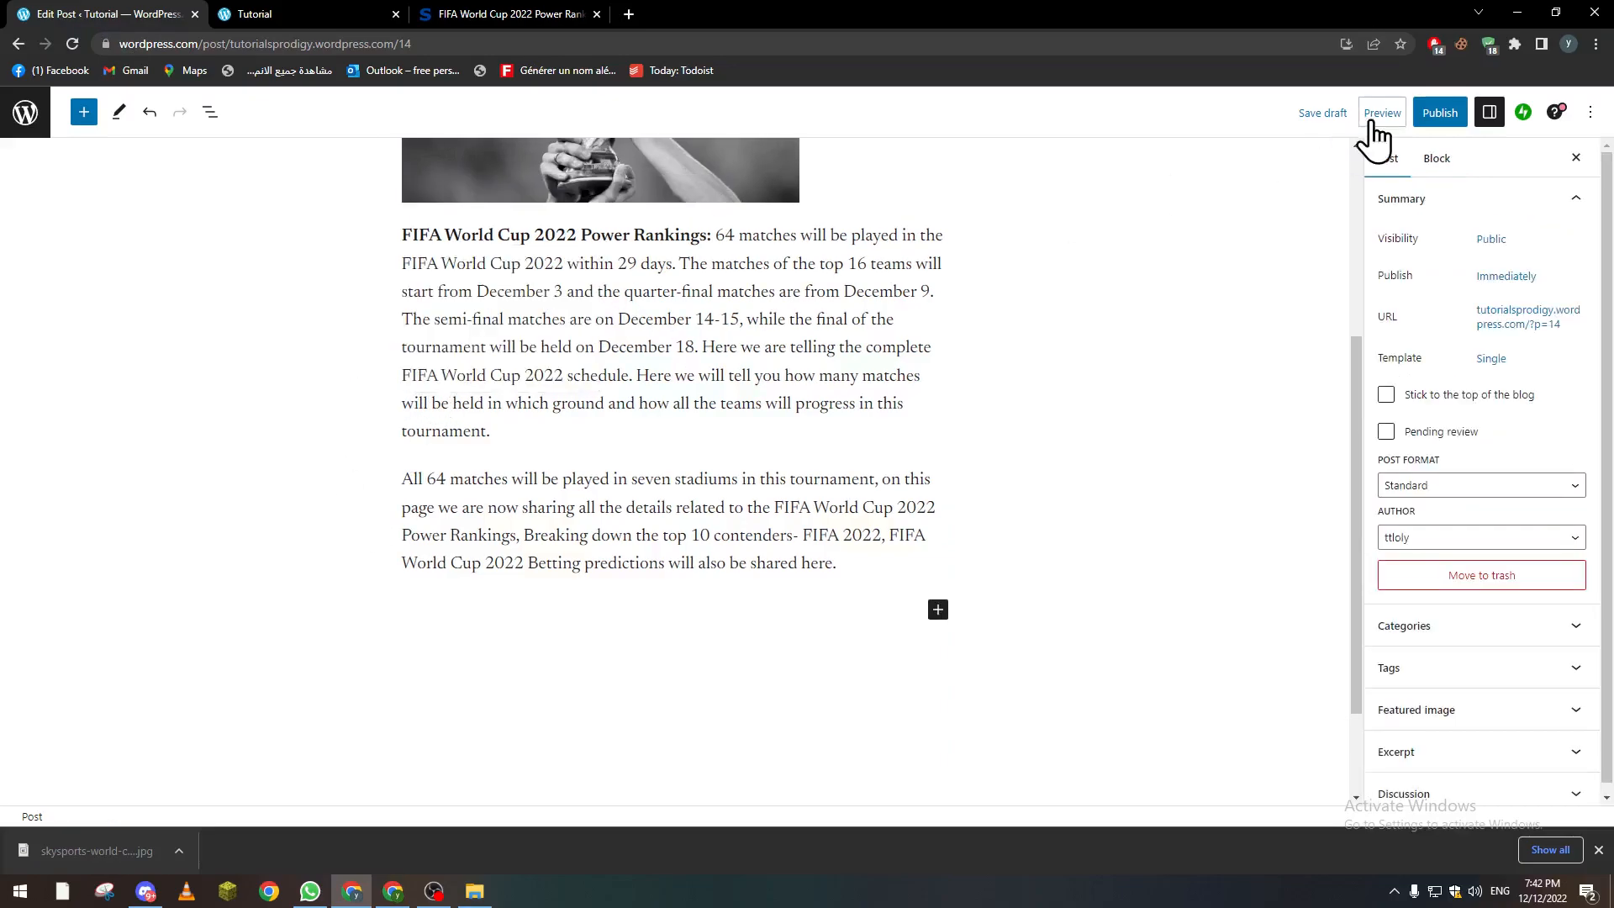
# Publish the post and view its live page down to the text below the trophy image.
pyautogui.click(1429, 118)
pyautogui.click(1456, 122)
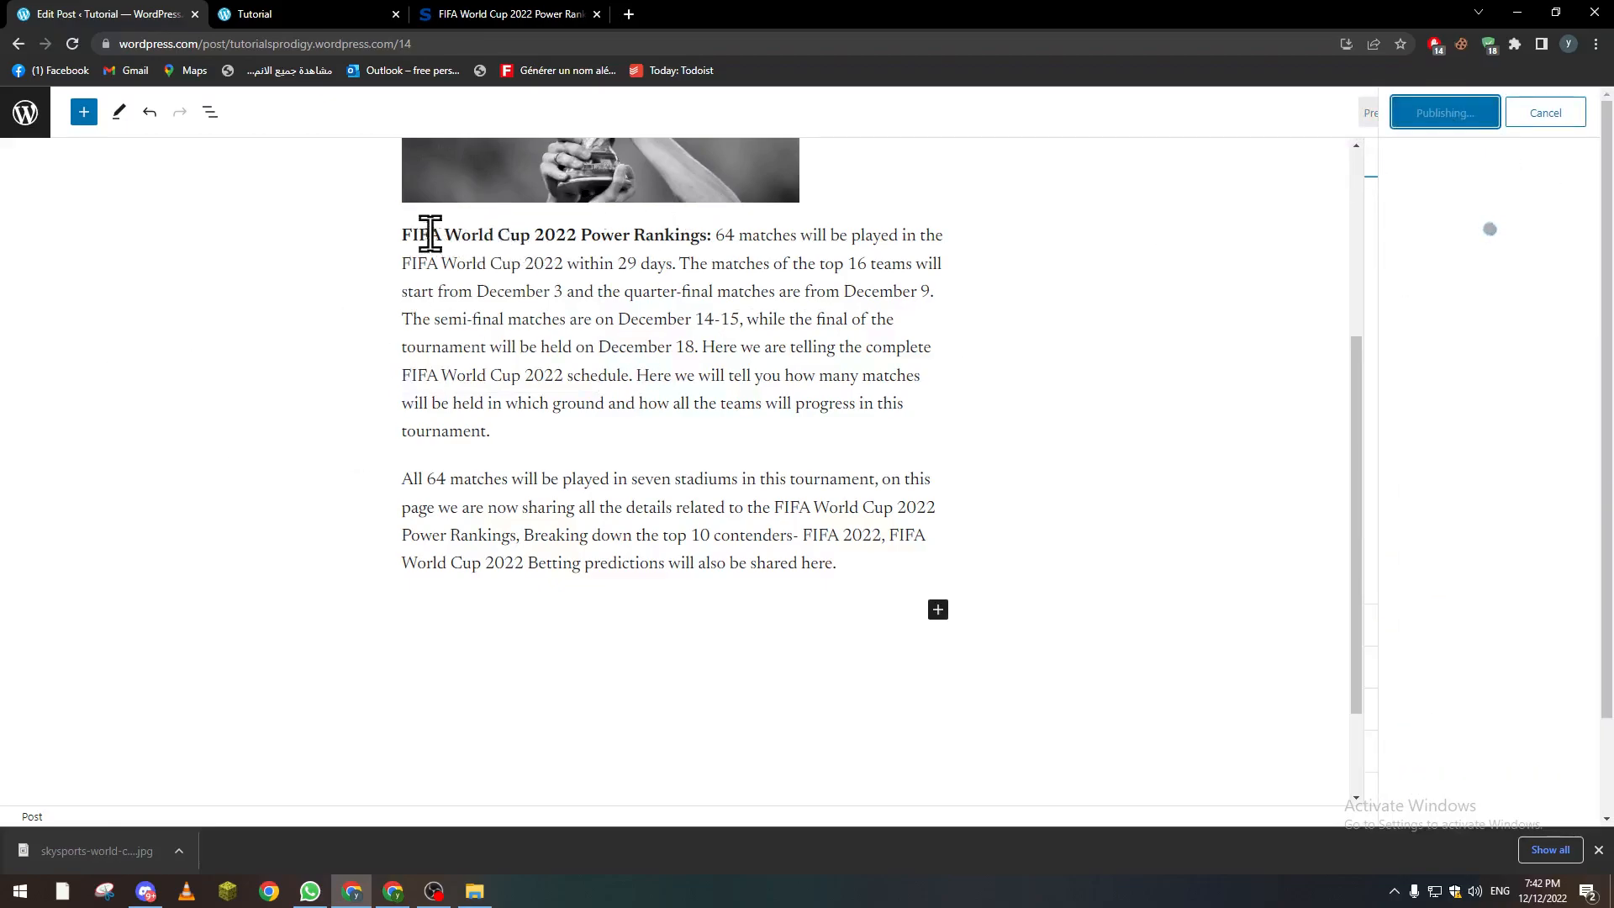
pyautogui.click(1429, 296)
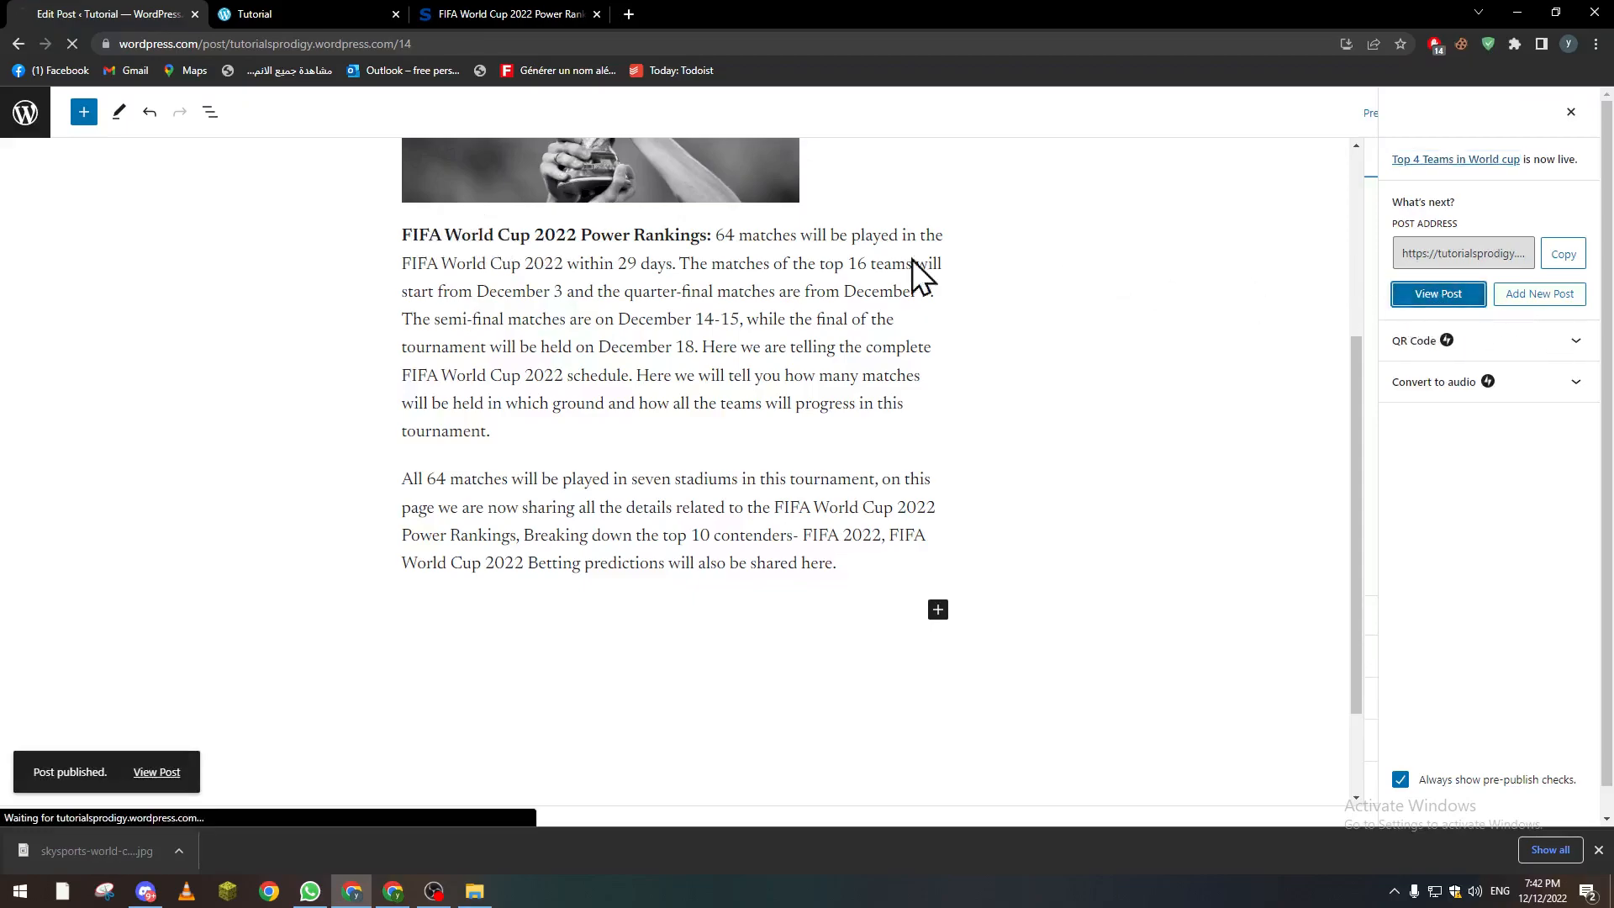
pyautogui.scroll(-2, 688, 466)
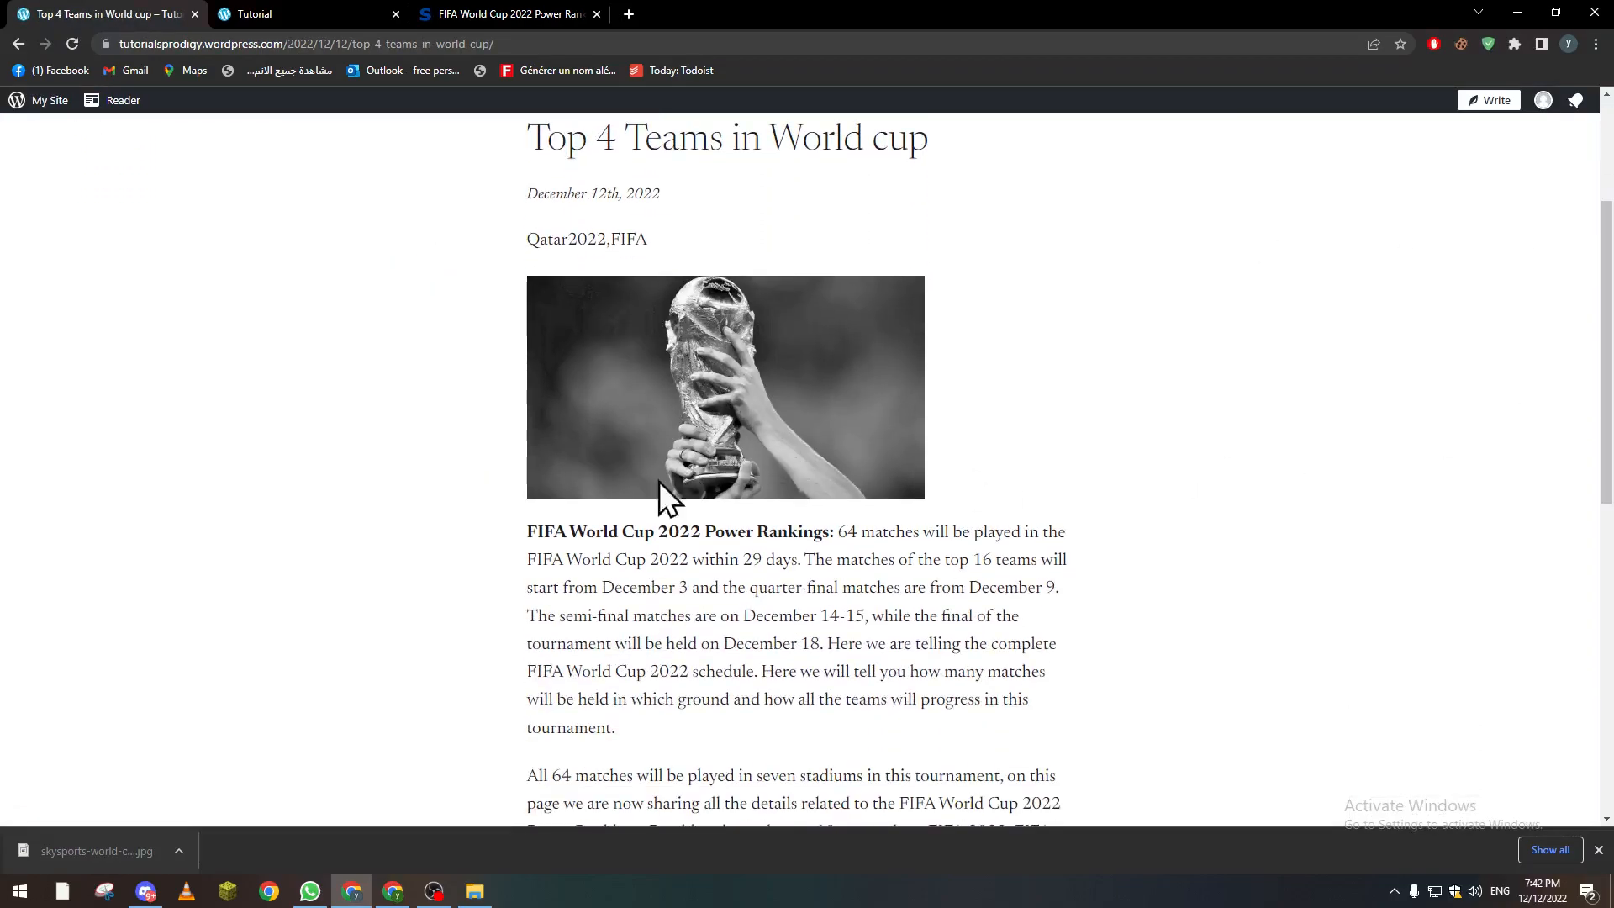
# Check the bold lead-in of the published post for a working link and compare the post with the source article.
pyautogui.moveTo(552, 536)
pyautogui.mouseDown()
pyautogui.moveTo(490, 536)
pyautogui.moveTo(777, 547)
pyautogui.moveTo(737, 531)
pyautogui.moveTo(533, 526)
pyautogui.moveTo(821, 534)
pyautogui.moveTo(563, 526)
pyautogui.mouseUp()
pyautogui.click(582, 537)
pyautogui.tripleClick(577, 527)
pyautogui.click(561, 524)
pyautogui.click(511, 15)
pyautogui.click(225, 240)
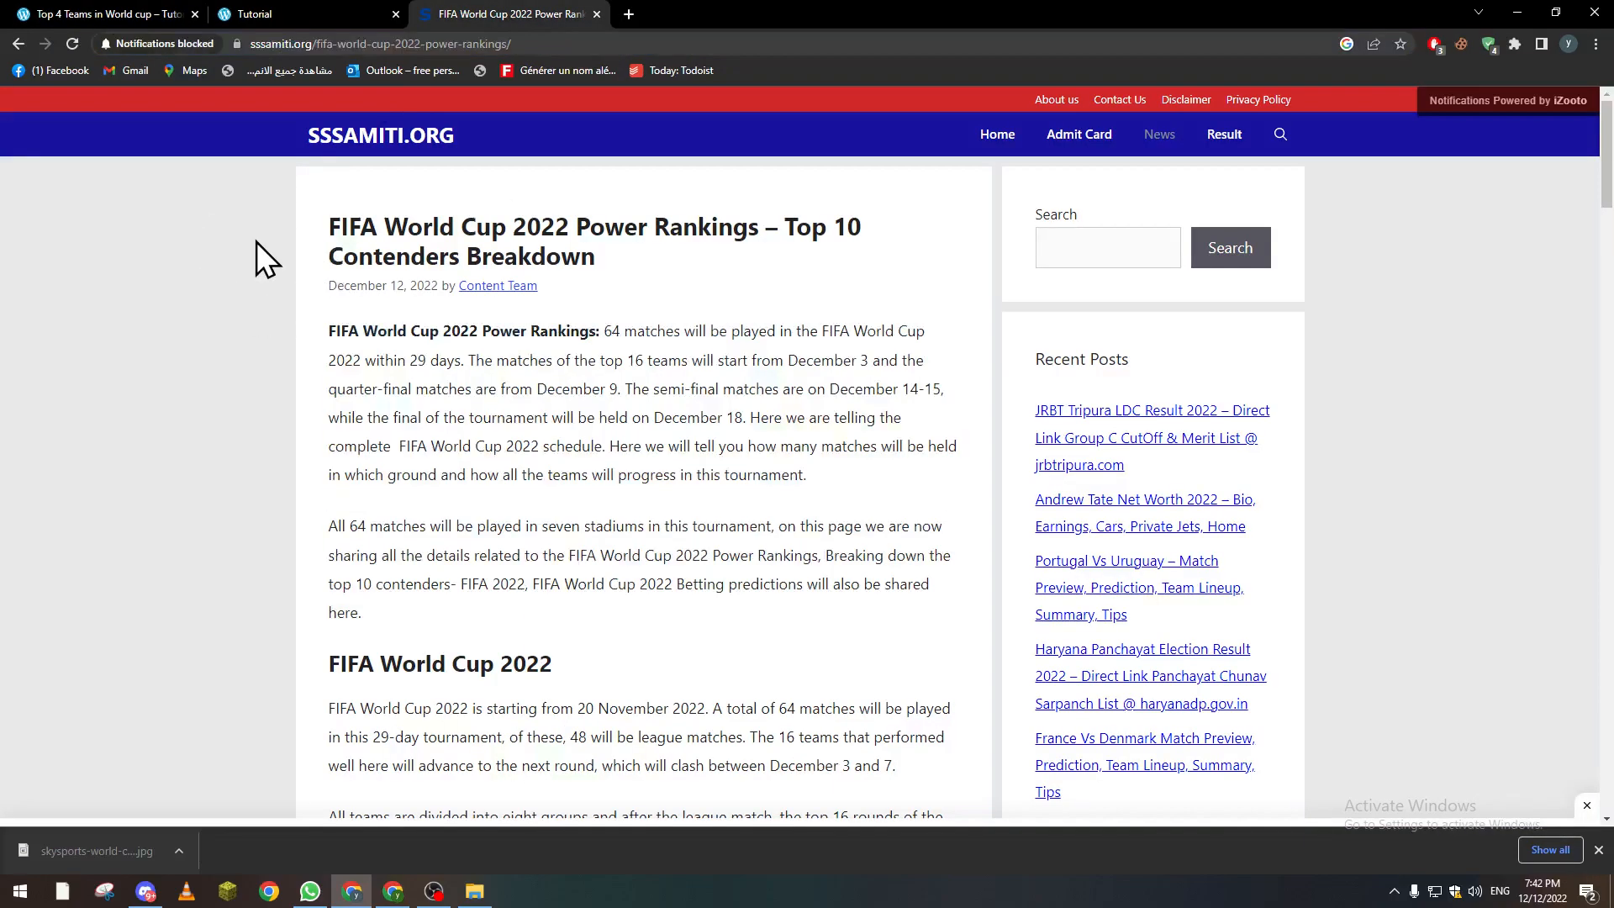
pyautogui.click(130, 10)
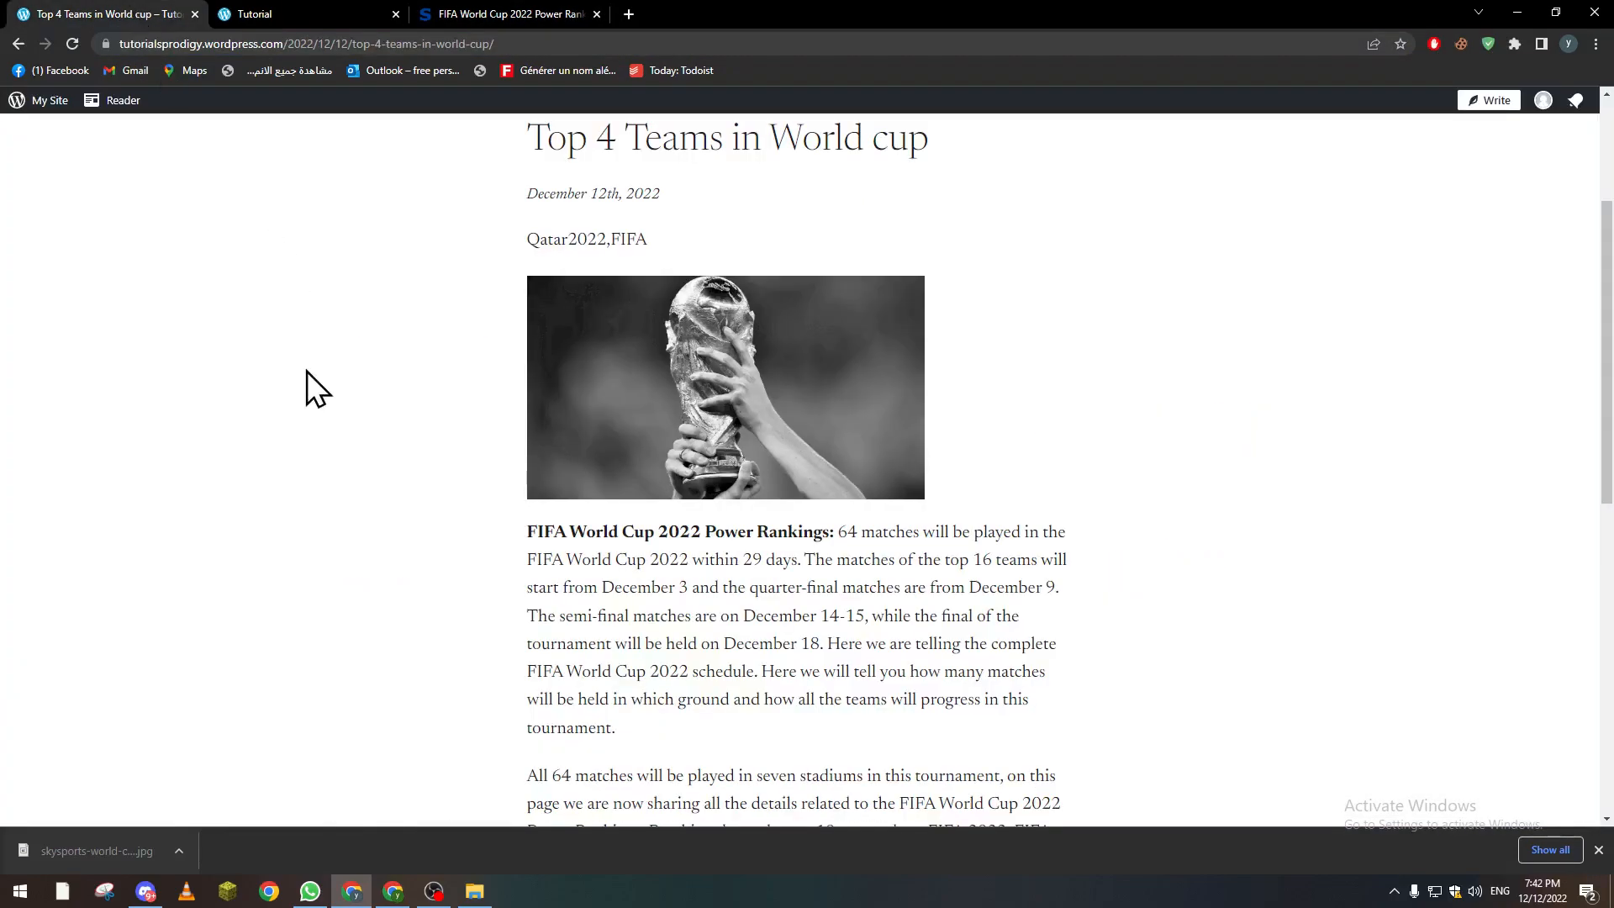